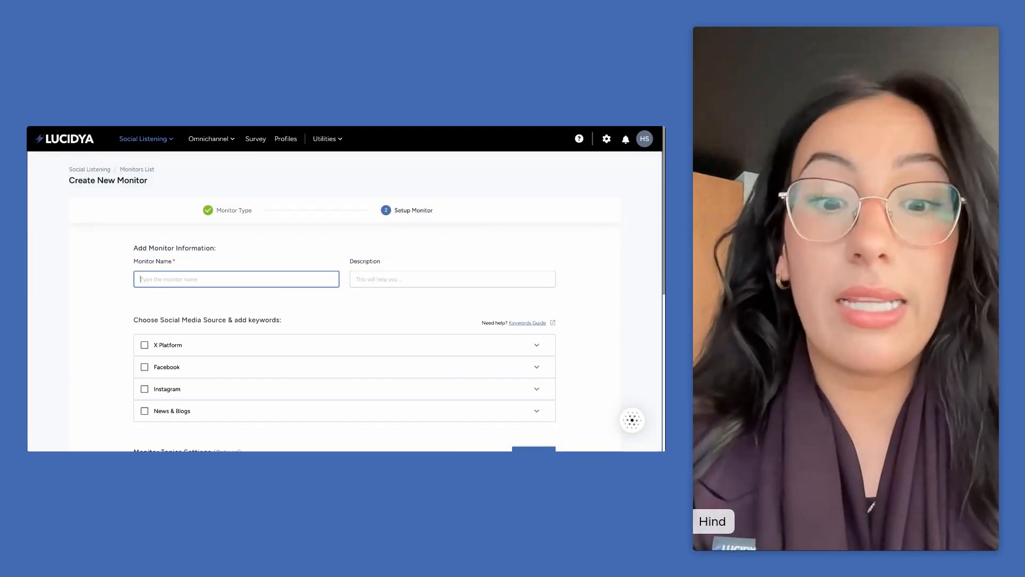
Name the monitor "Riyadh Season" and enable X Platform as a social media source.
type("Riyadh Se")
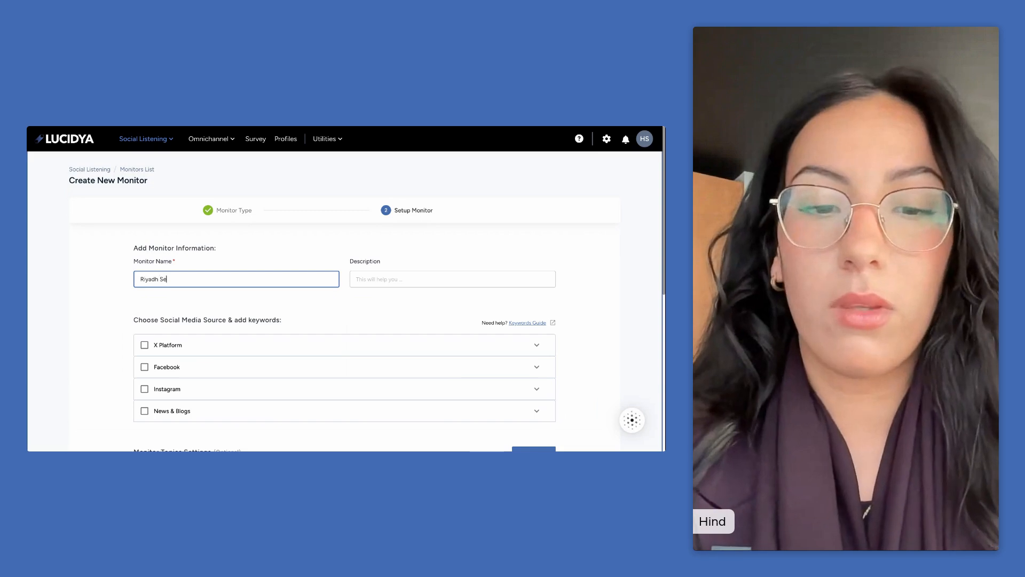
type("ason")
scroll(273, 317, "down", 3)
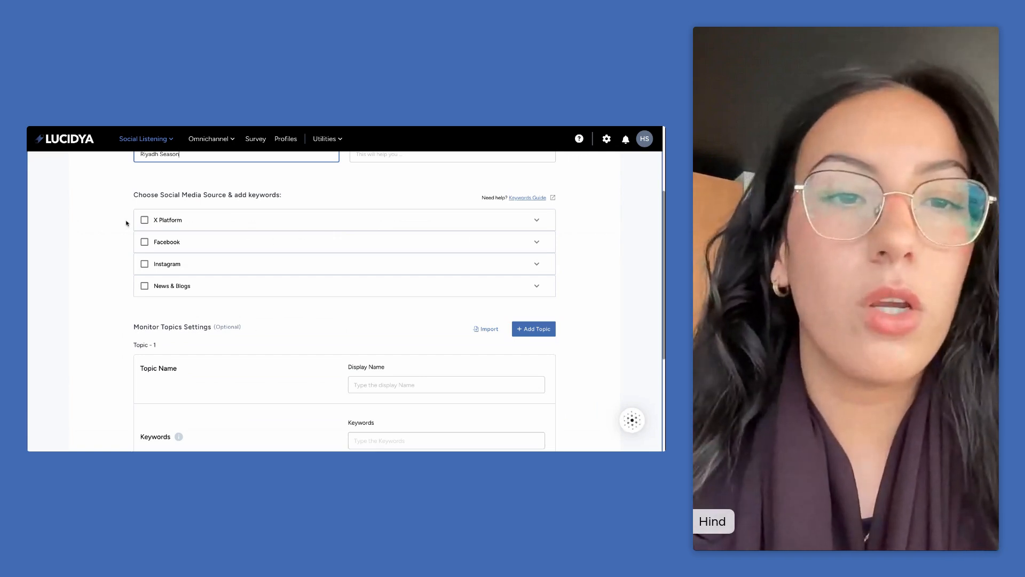
left_click(144, 220)
mouse_move(178, 251)
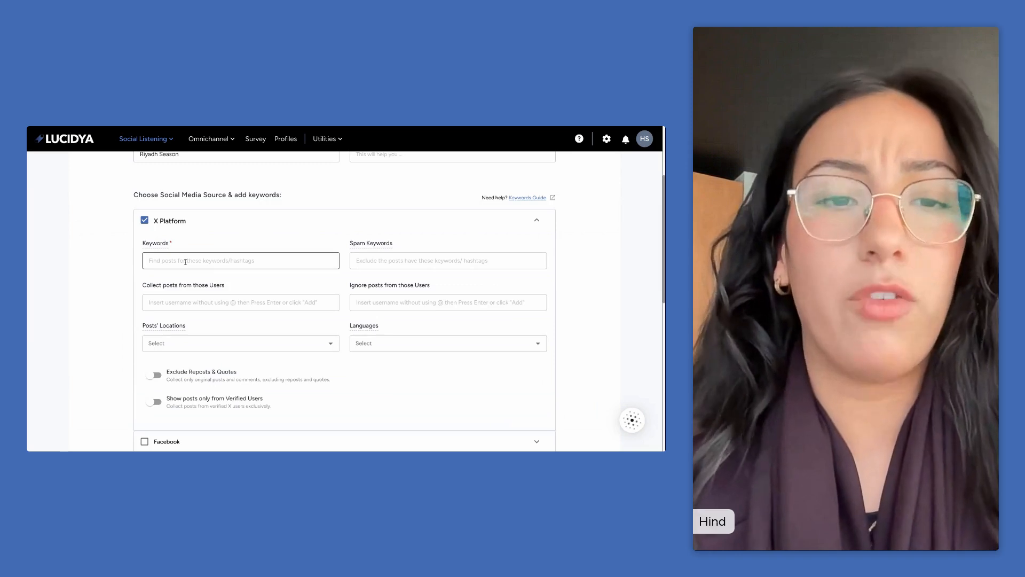
Try adding Riyadh and Season as separate X Platform keywords, and remove both of them.
scroll(185, 262, "down", 2)
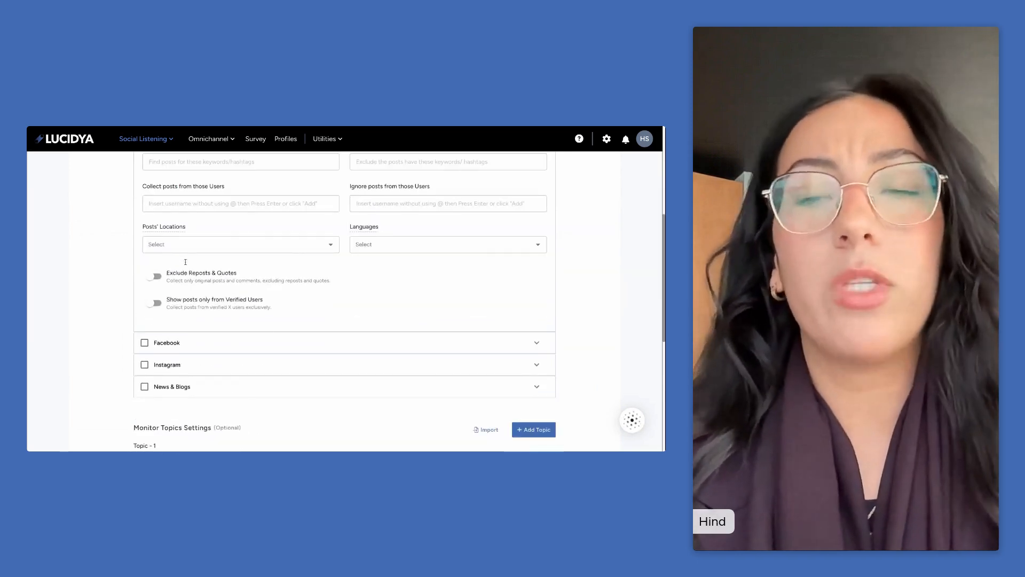
scroll(186, 262, "down", 1)
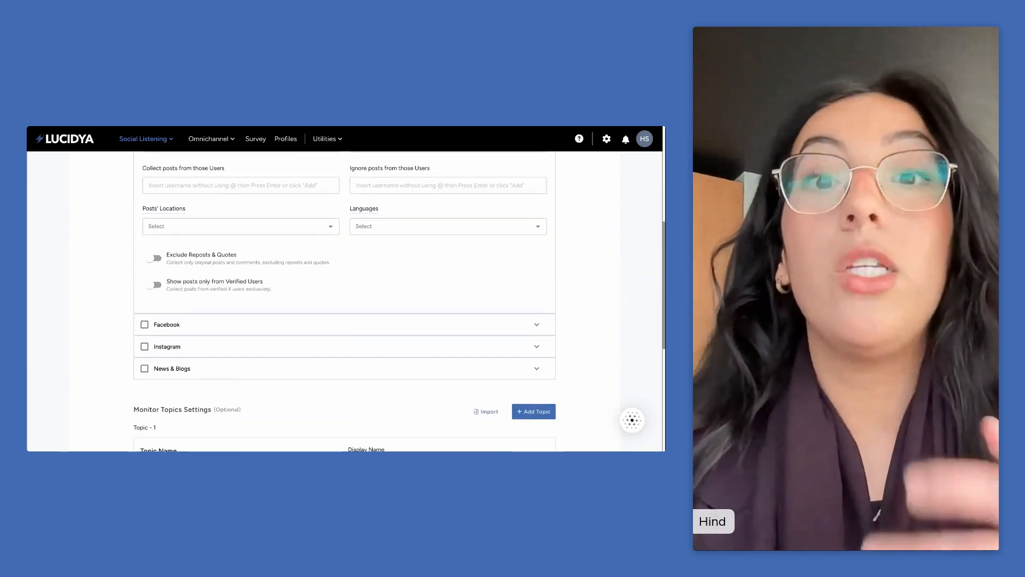
scroll(219, 222, "up", 1)
left_click(179, 190)
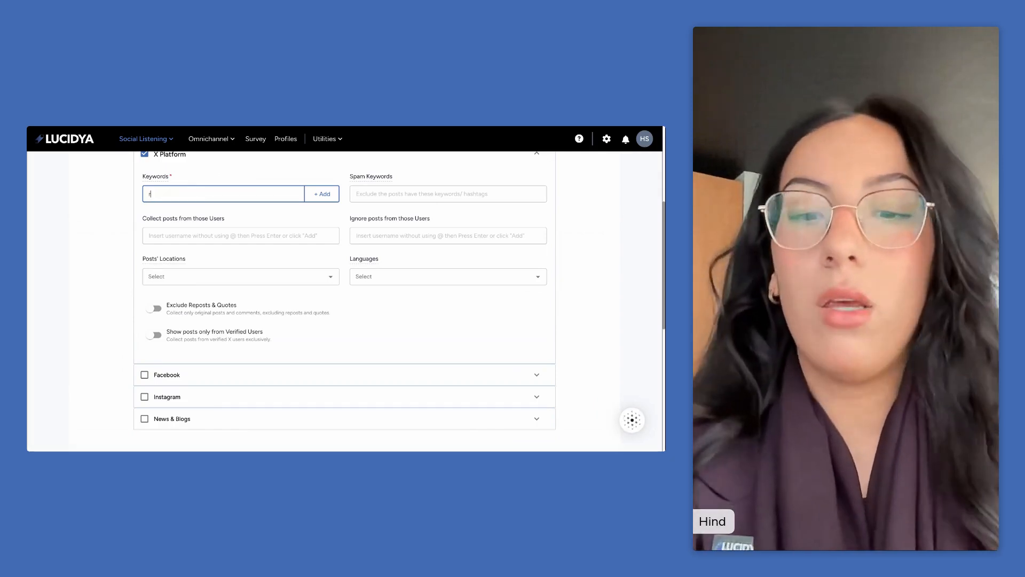
type("Hind")
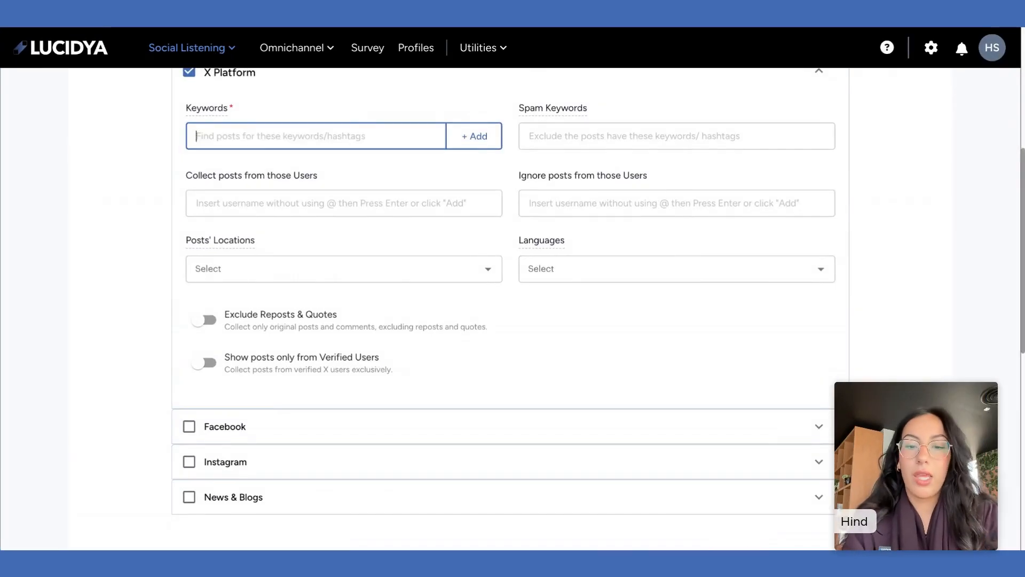
type("Riyadh")
key("Return")
type("Seaso")
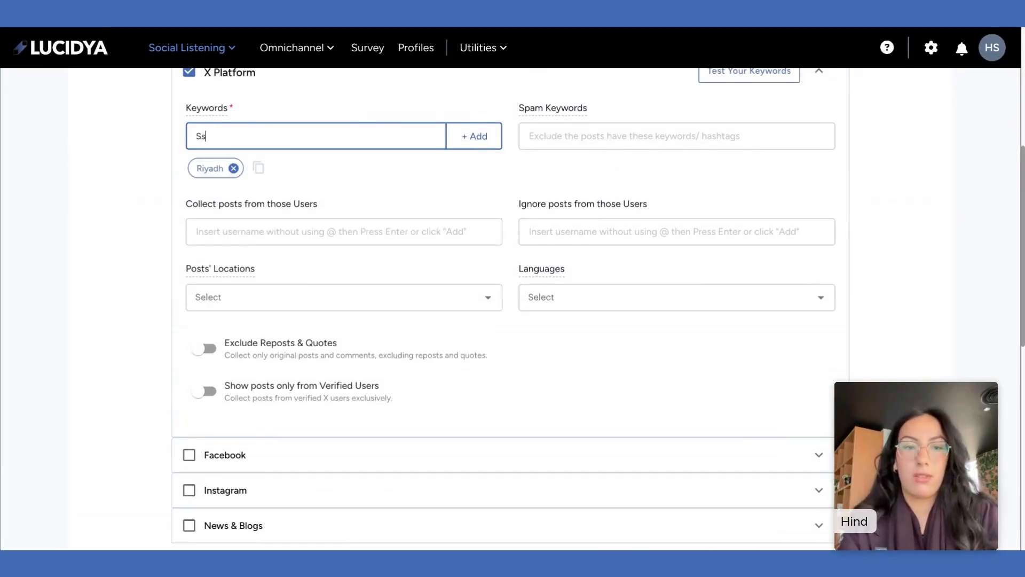
type("n")
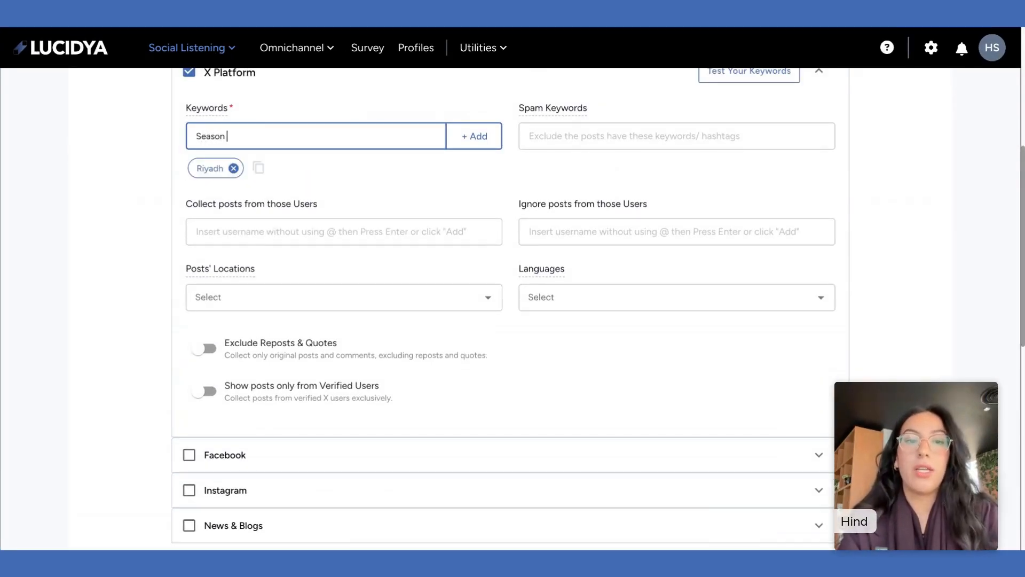
key("Return")
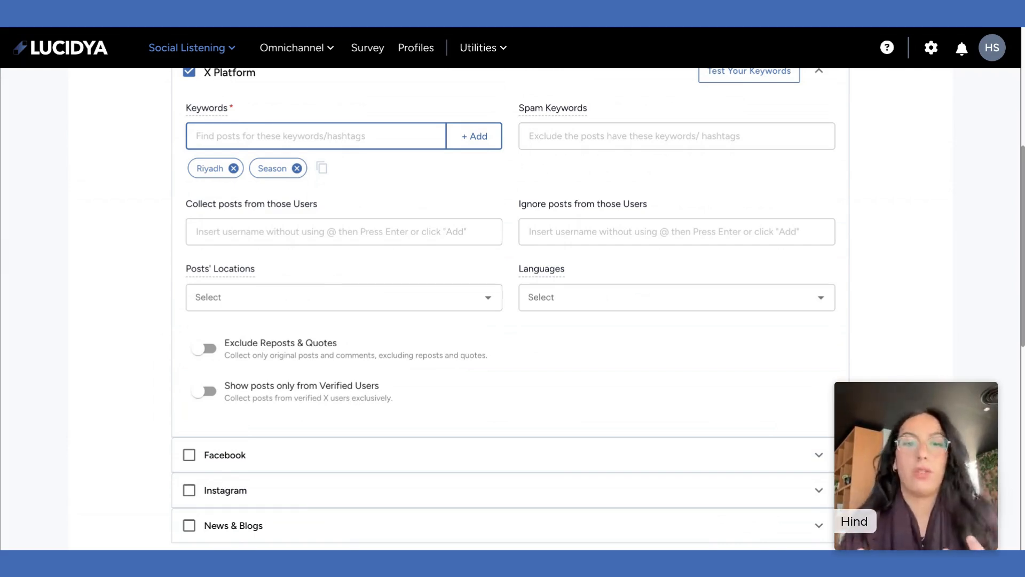
left_click(233, 168)
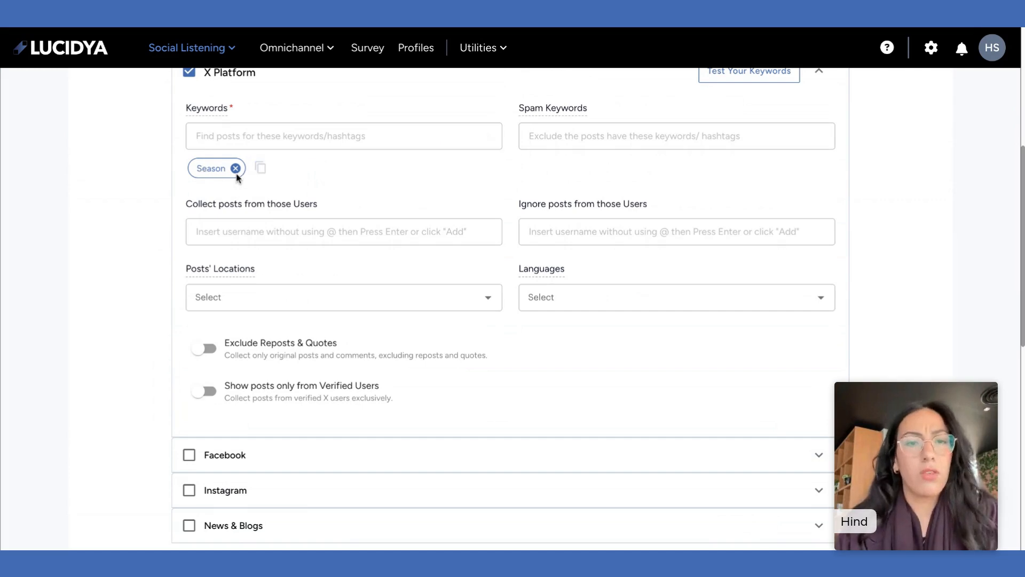
left_click(235, 168)
Add the hashtags #موسم_الرياض and #RiyadhSeason as X Platform keywords.
left_click(238, 142)
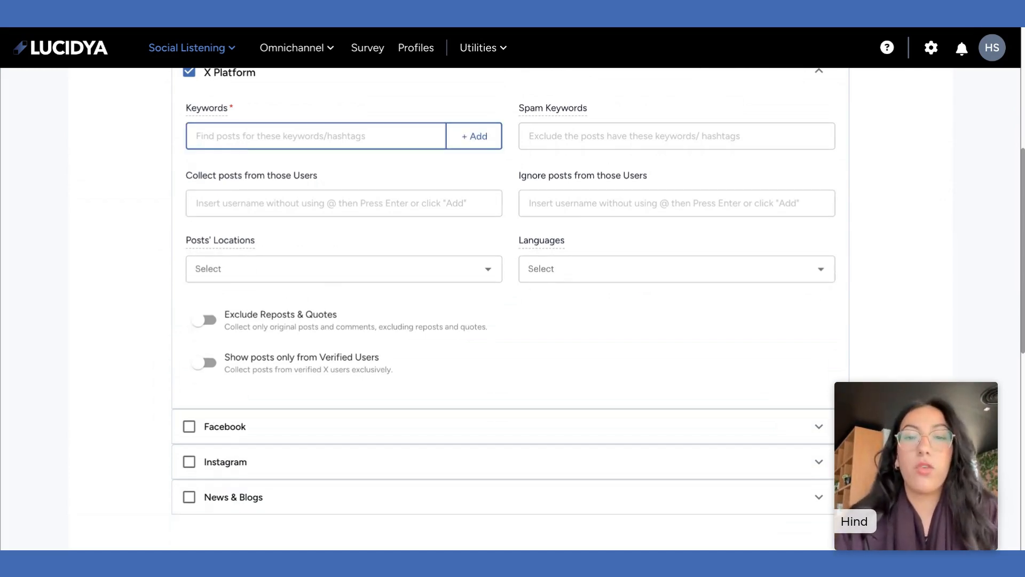
type("#موسم_الرياض")
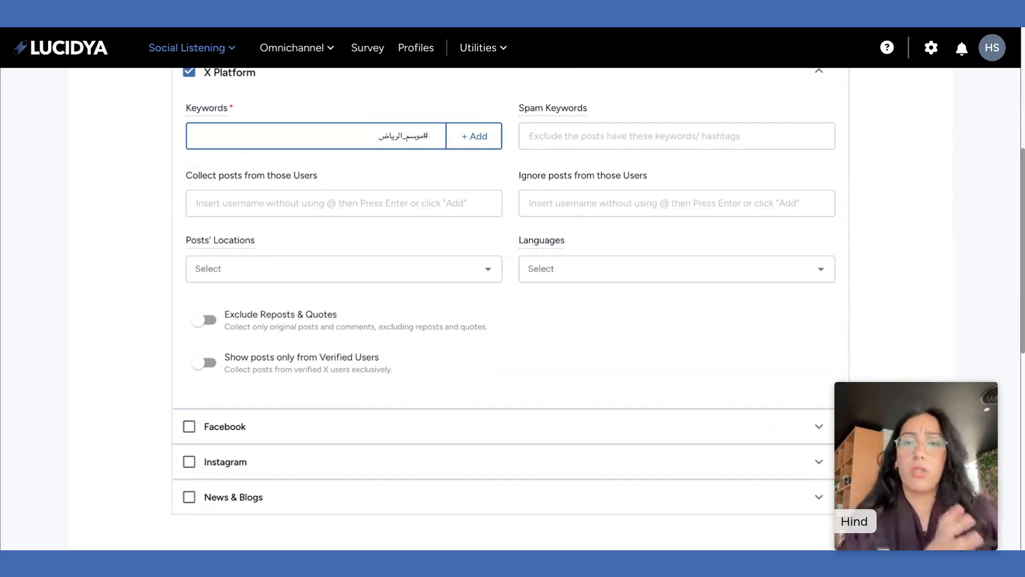
key("Return")
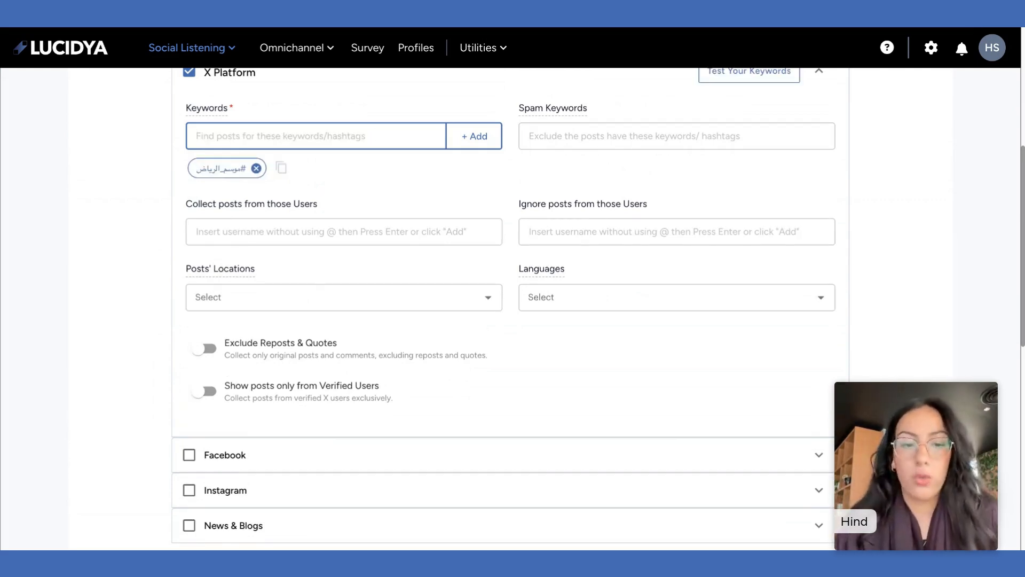
type("#Riy")
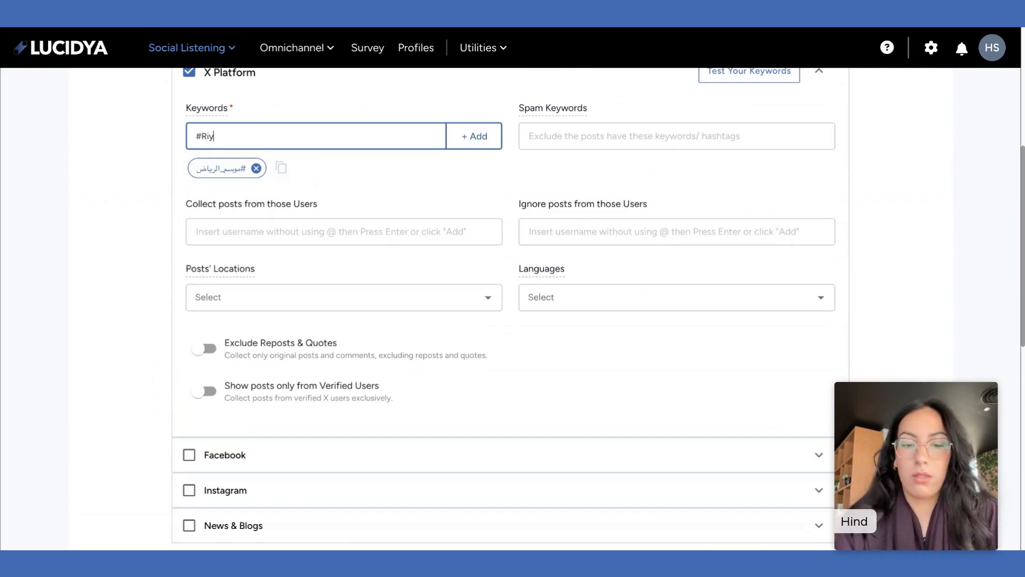
type("adhSeason")
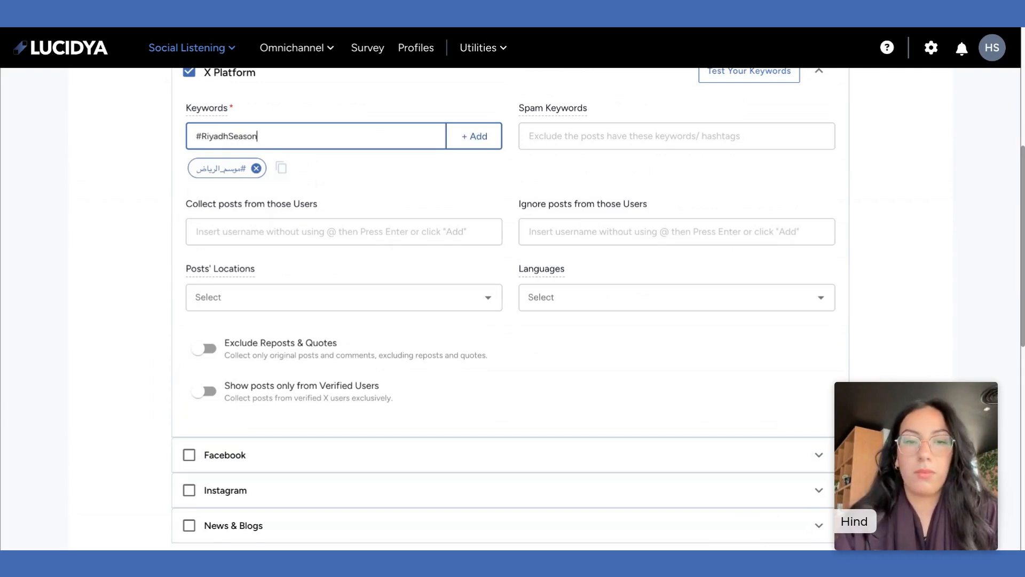
key("Return")
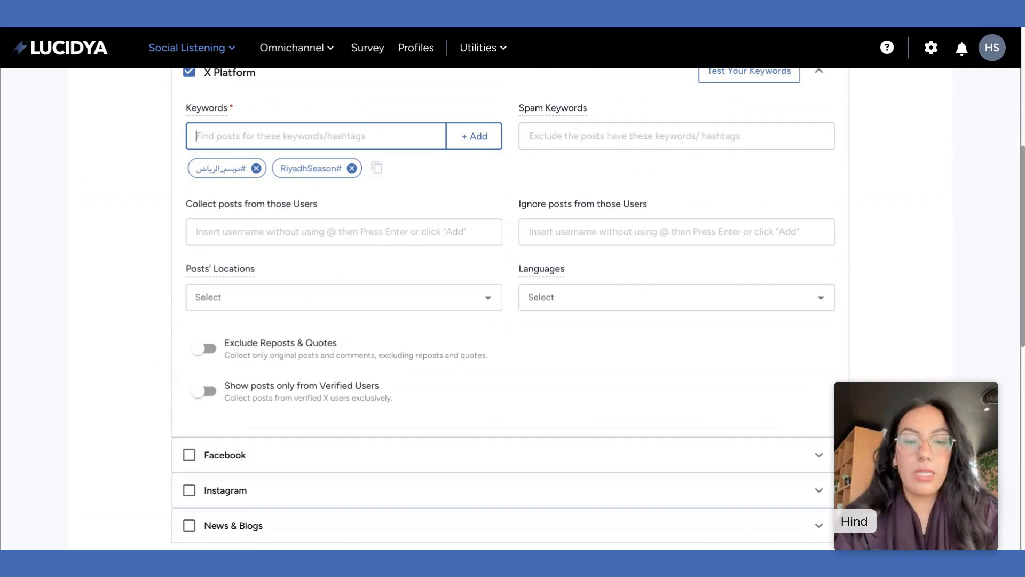
Add the combined keyword #RiyadhSeason AND Food to the X Platform keywords.
type("#")
type("riyhd")
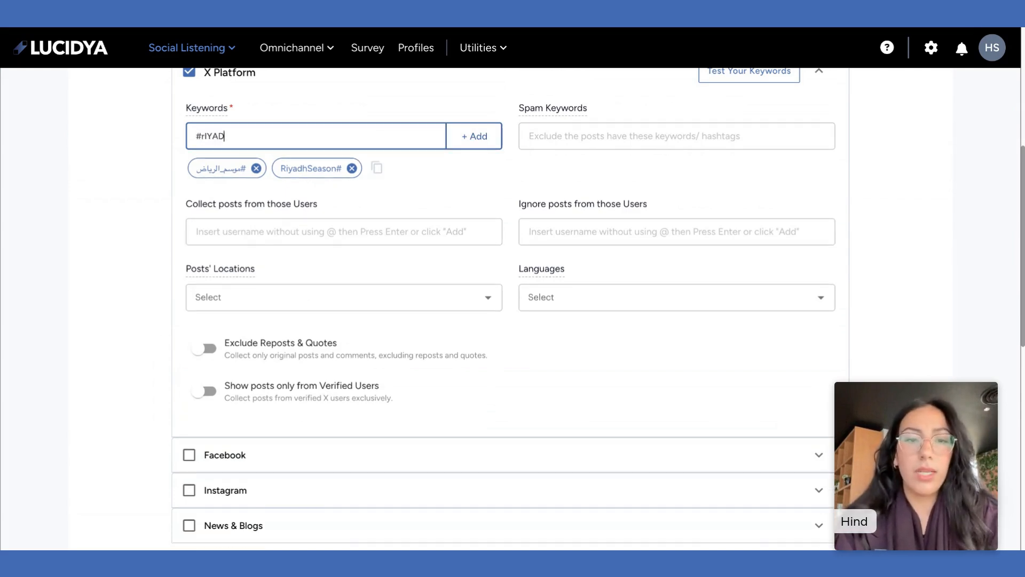
key("BackSpace")
key("BackSpace")
key("BackSpace")
key("BackSpace")
key("BackSpace")
type("R")
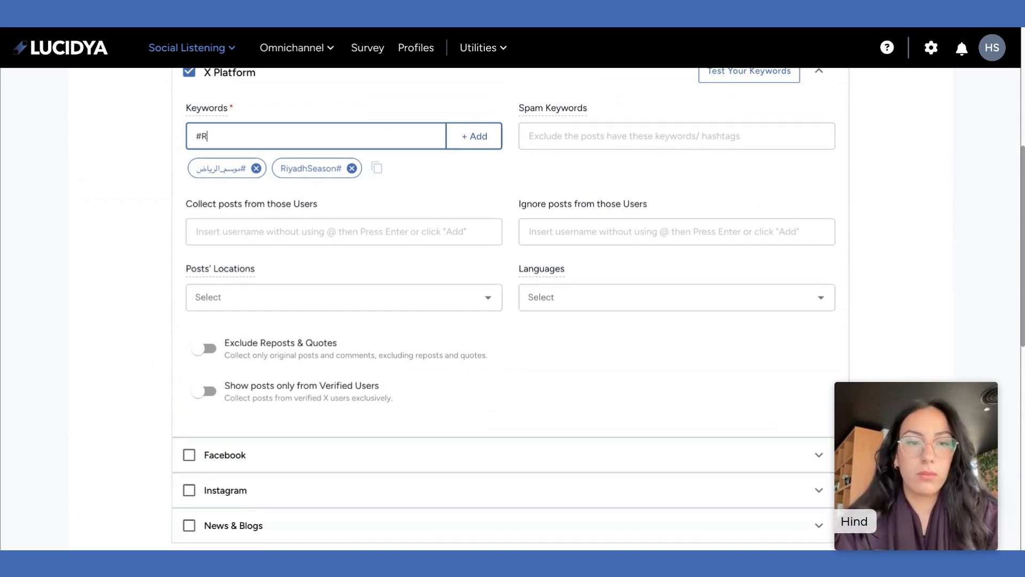
type("iyad")
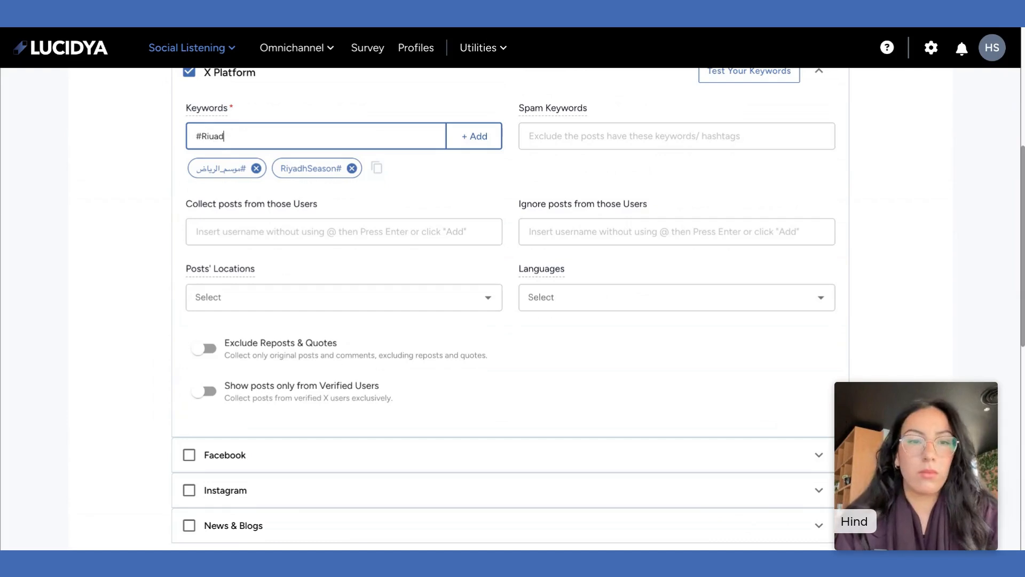
key("BackSpace")
key("BackSpace")
key("BackSpace")
type("yadhSea")
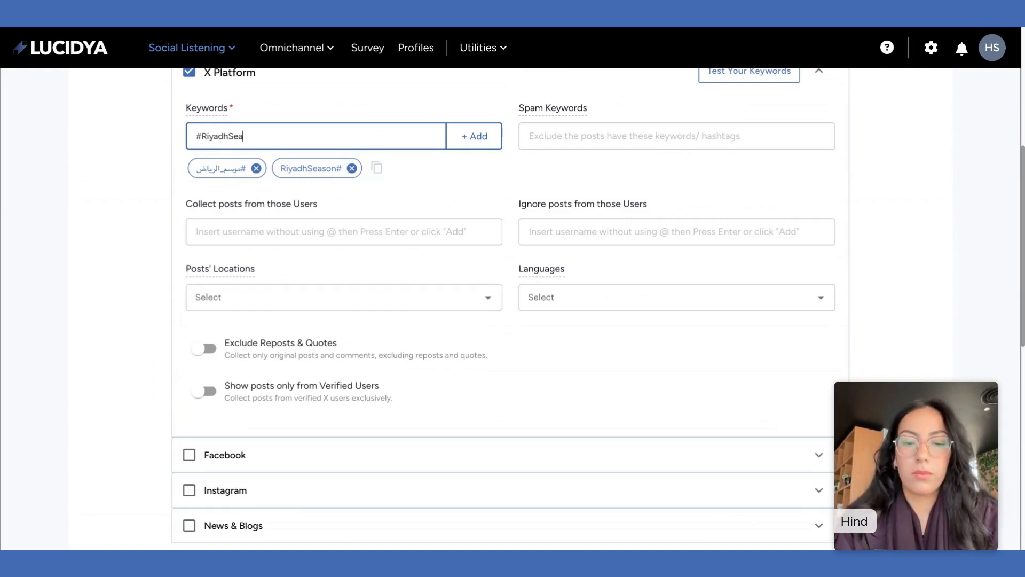
type("son AND ")
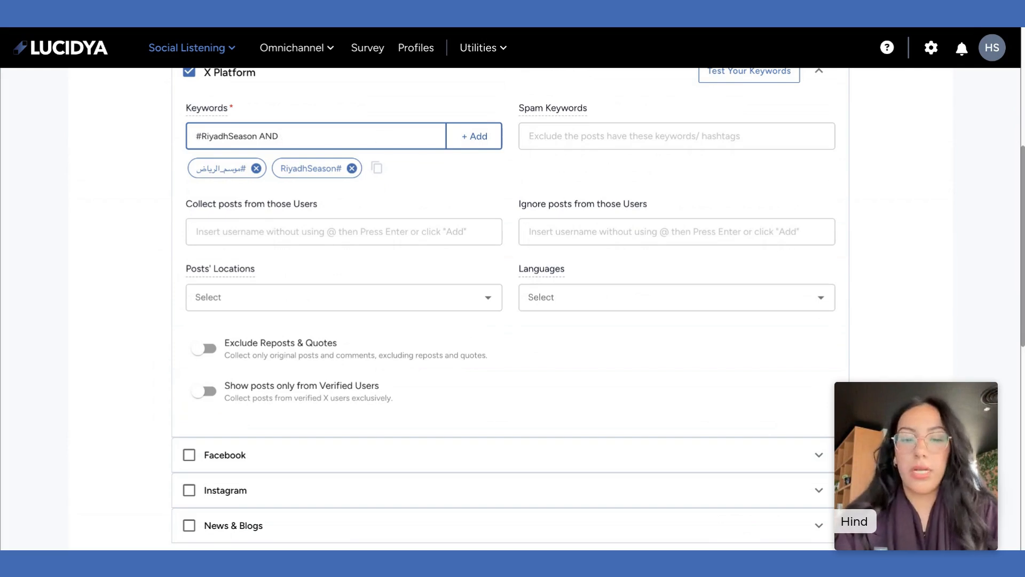
type("Food")
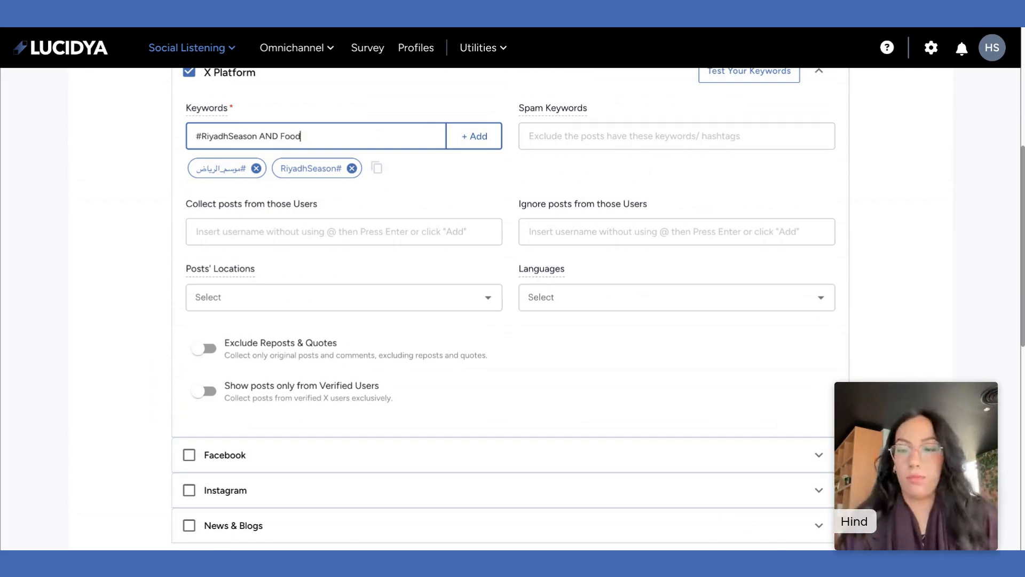
key("Return")
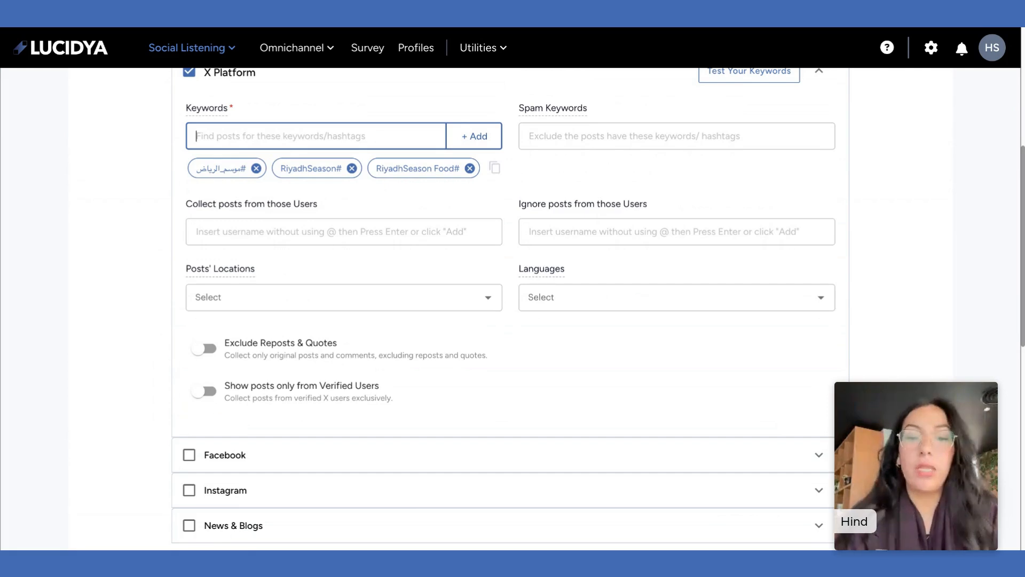
Add the keyword #RiyadhSeason AND "Food and drinks" to the X Platform keywords.
type("#")
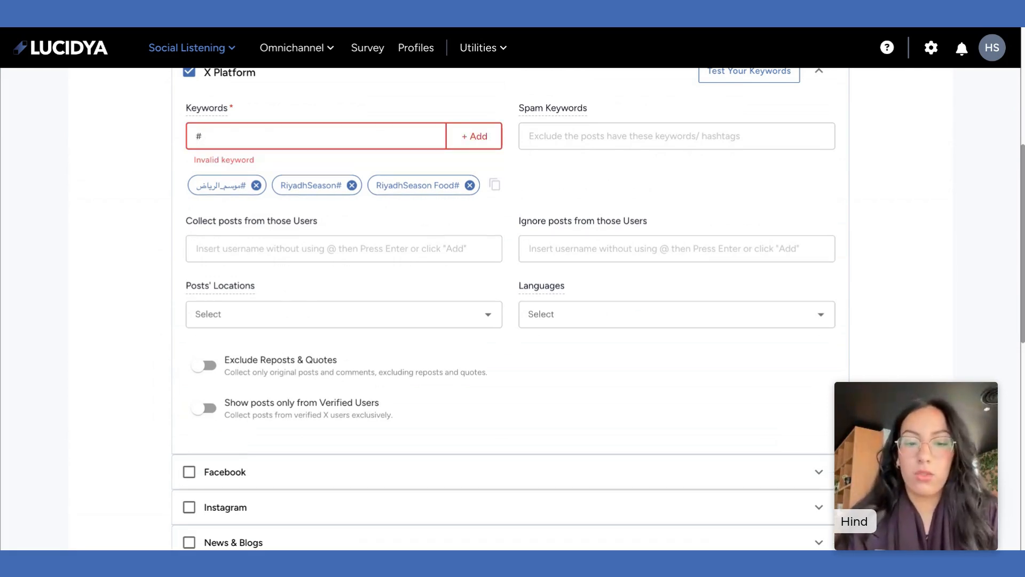
type("Riyadh")
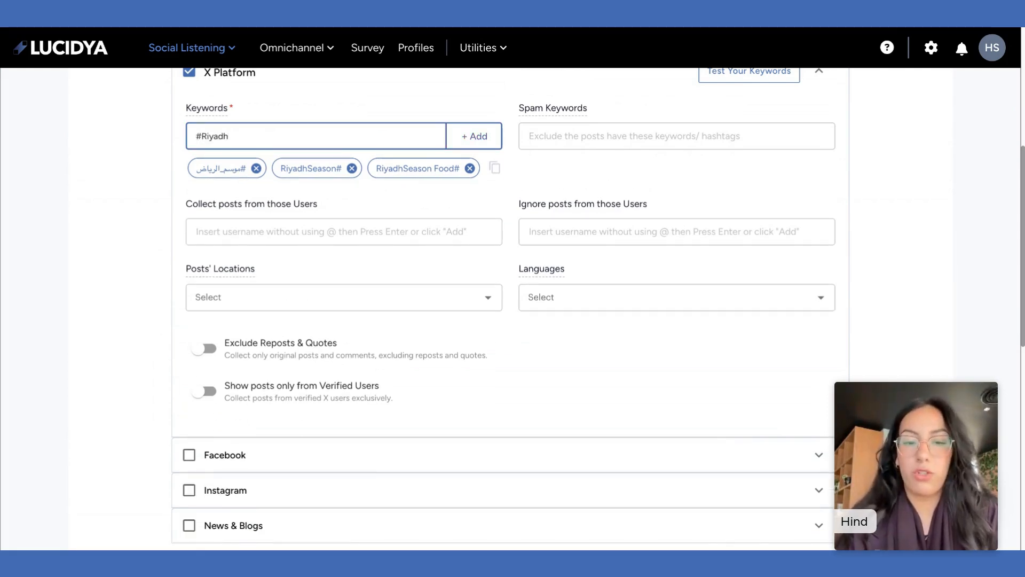
type("Season ")
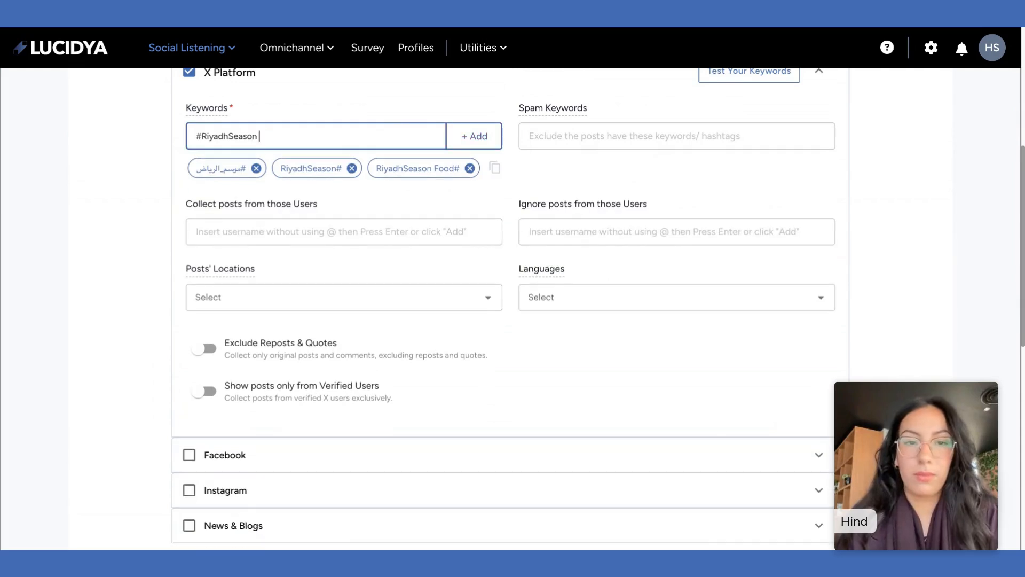
type("AND")
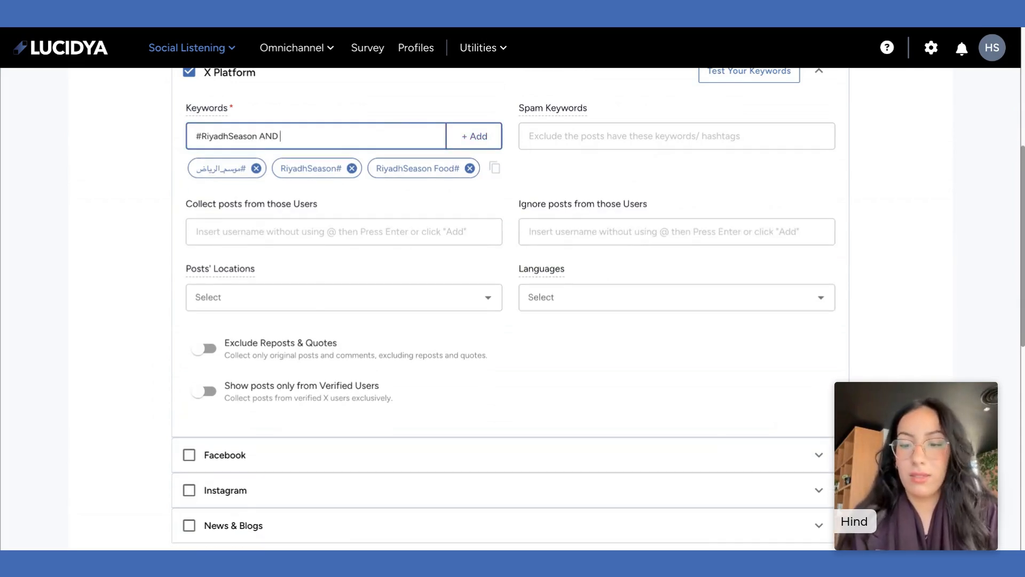
type(" \"FOO")
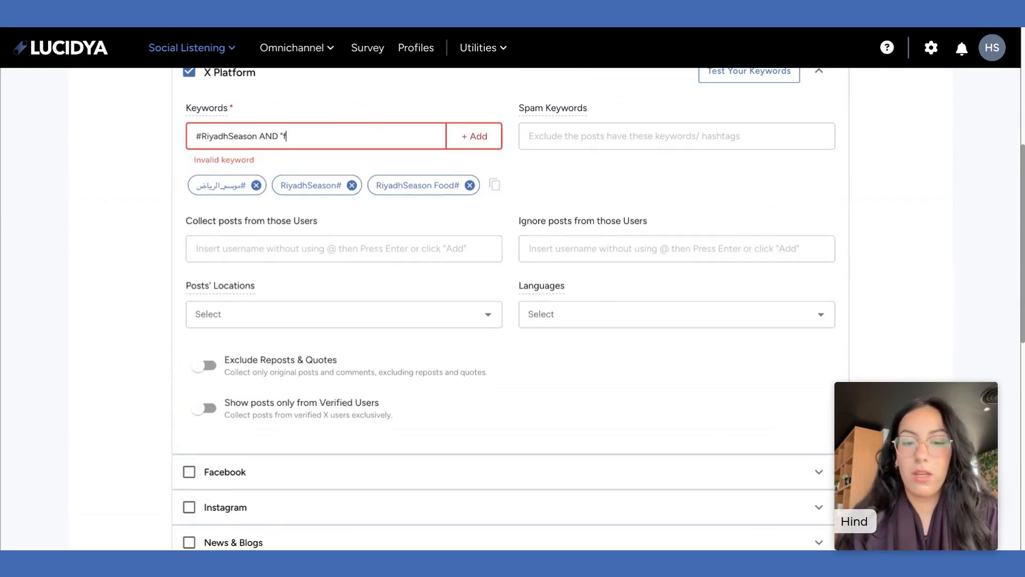
key("BackSpace")
key("BackSpace")
key("BackSpace")
type("F")
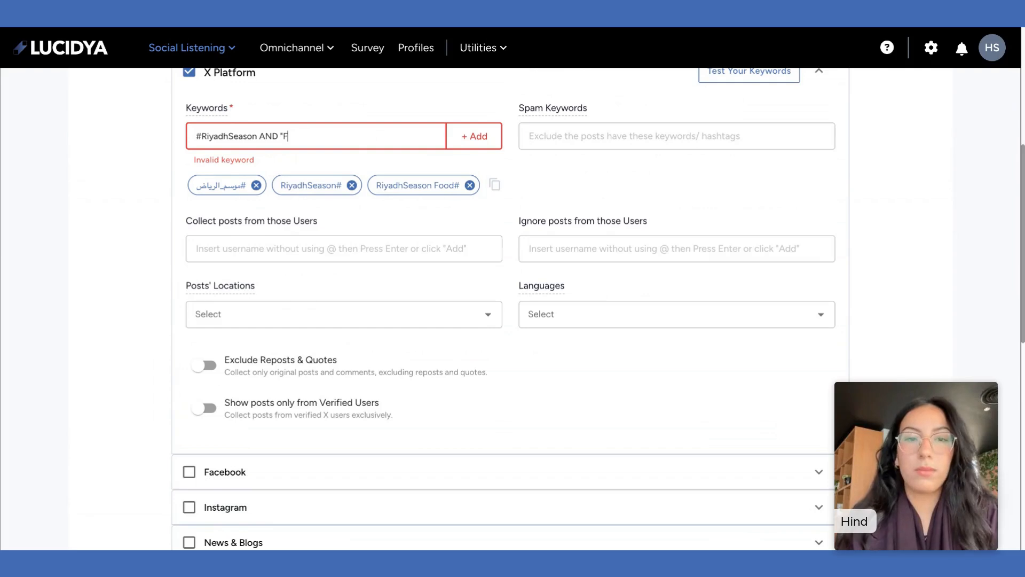
type("ood and drin")
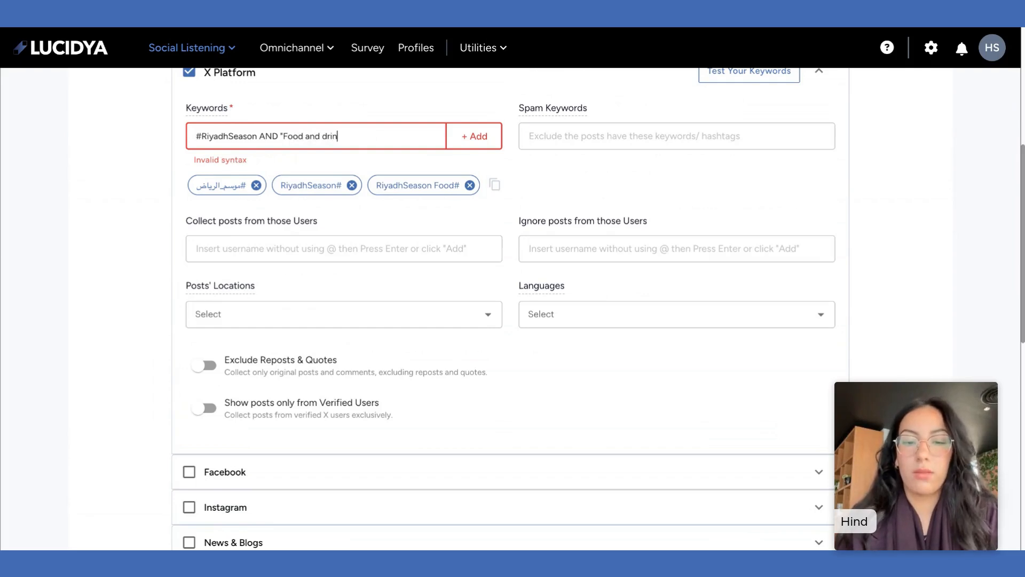
type("ks\"")
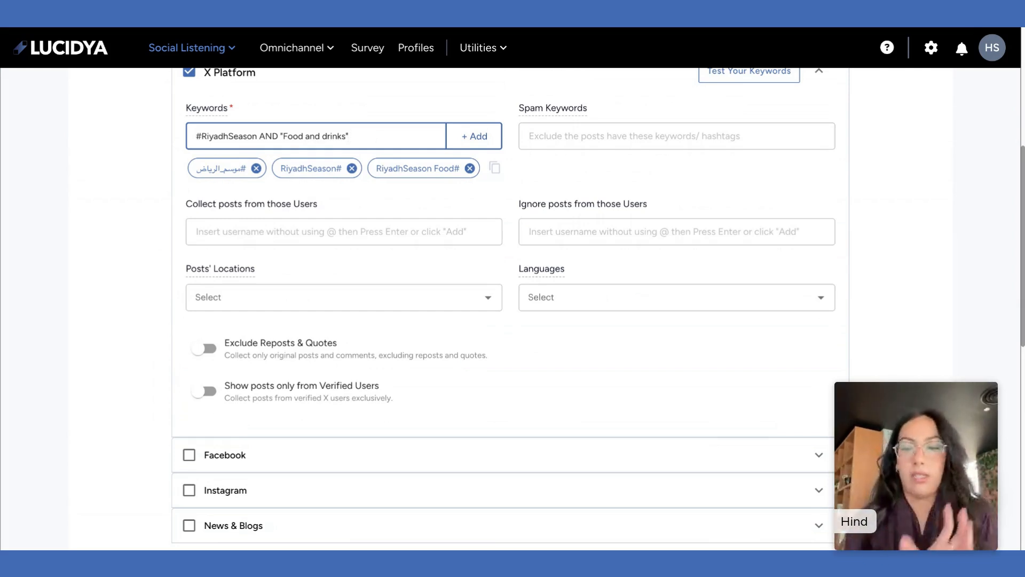
key("Return")
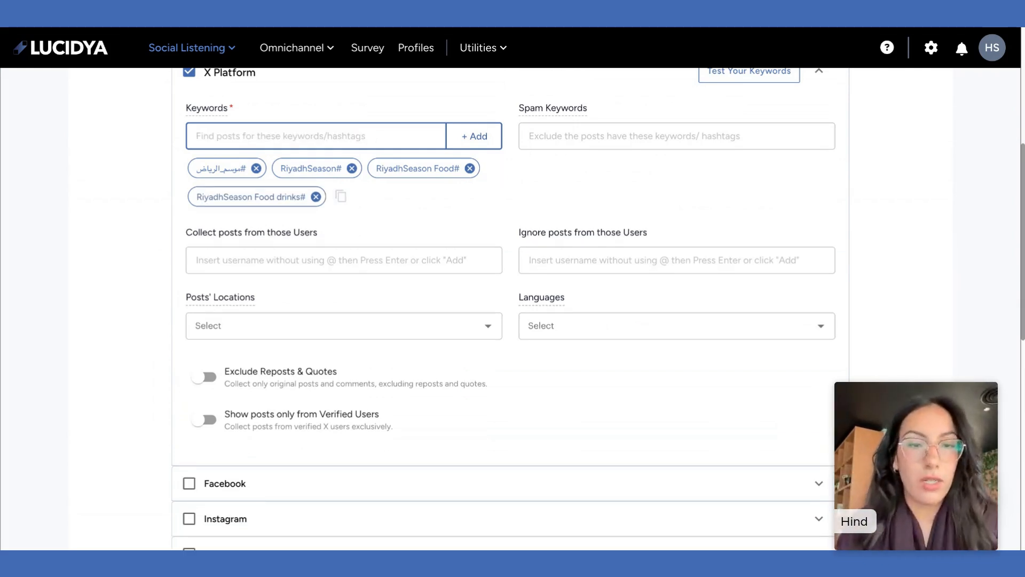
scroll(646, 196, "up", 1)
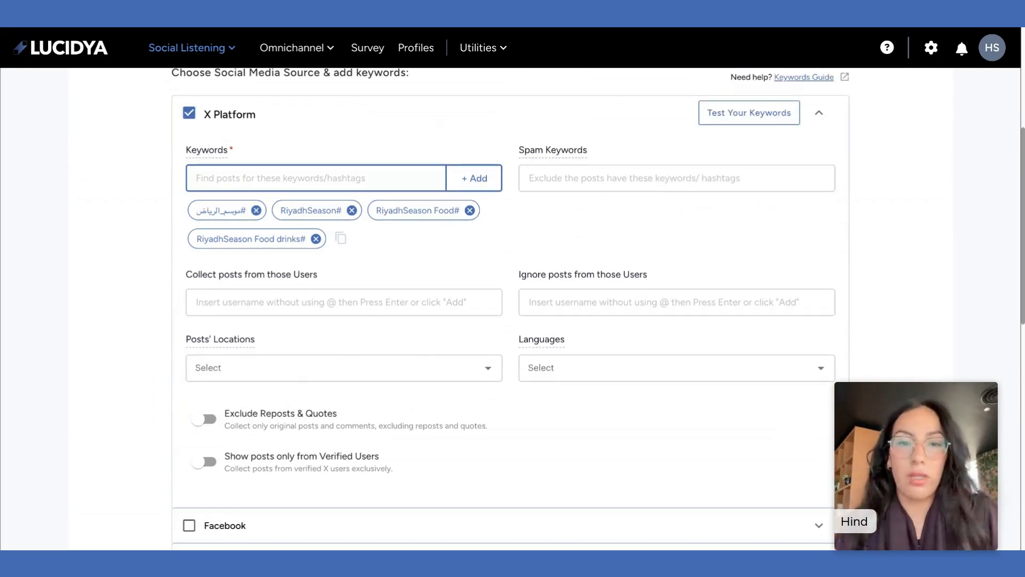
left_click(642, 174)
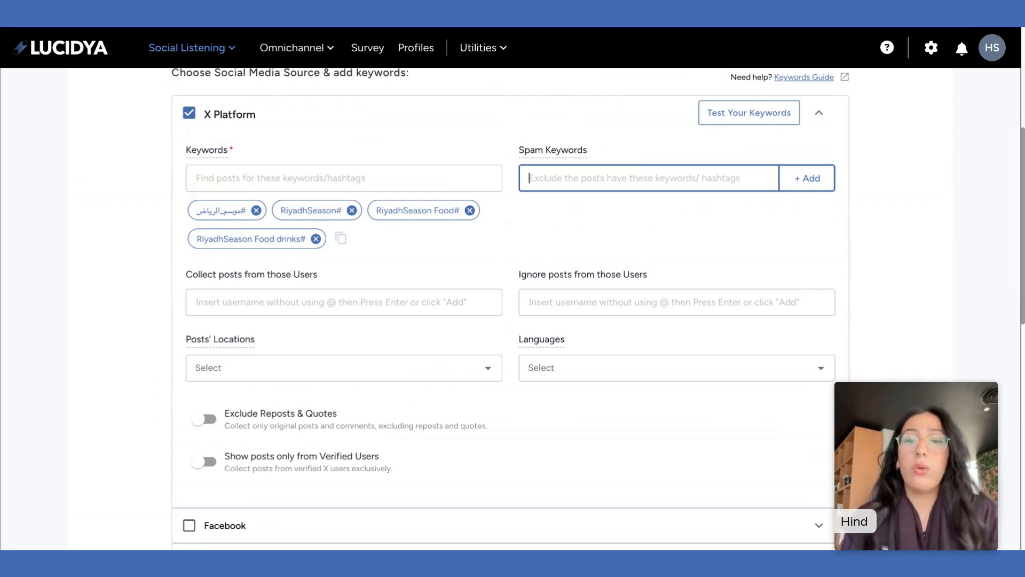
type("@ri")
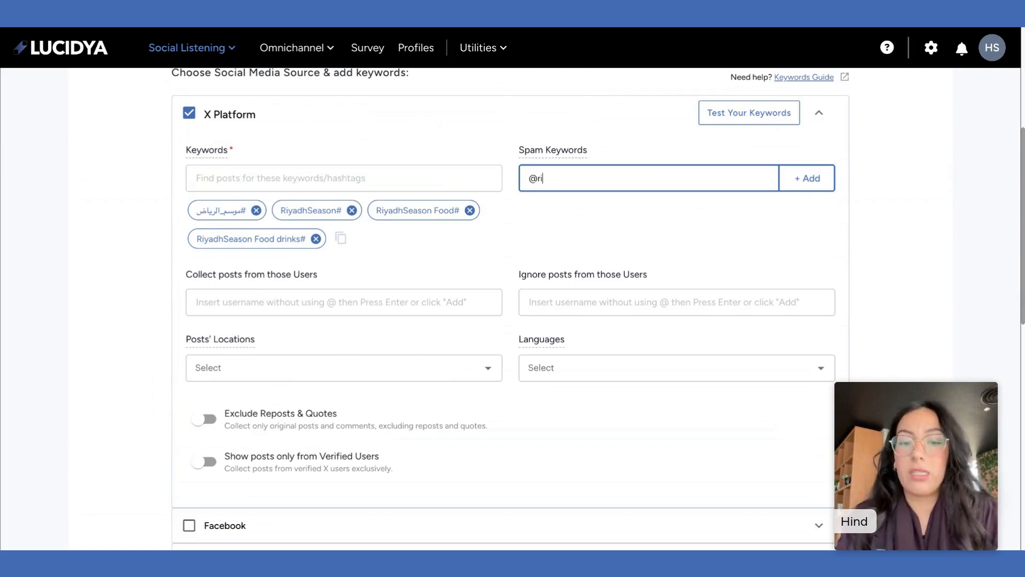
type("yadhseason")
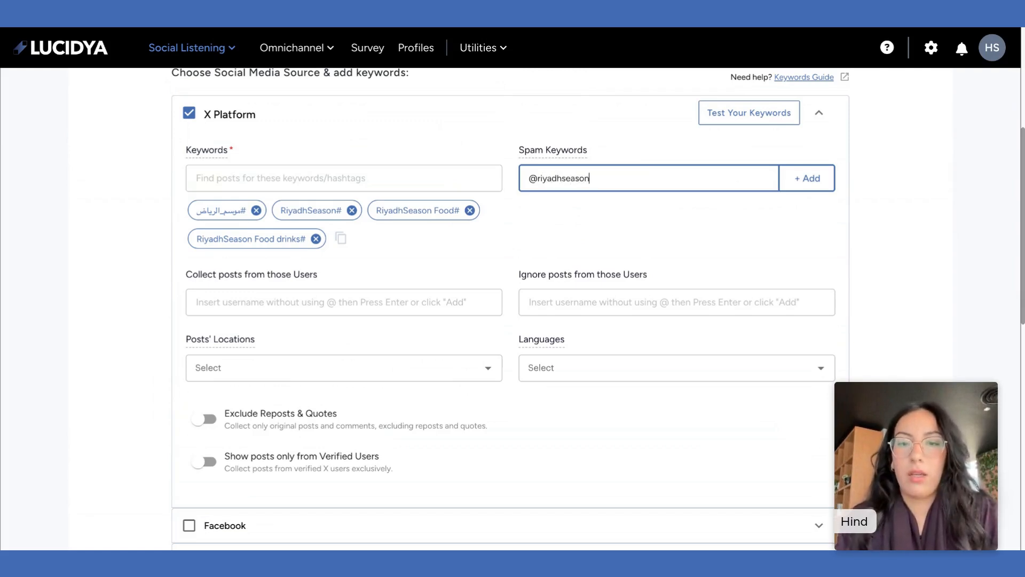
key("Return")
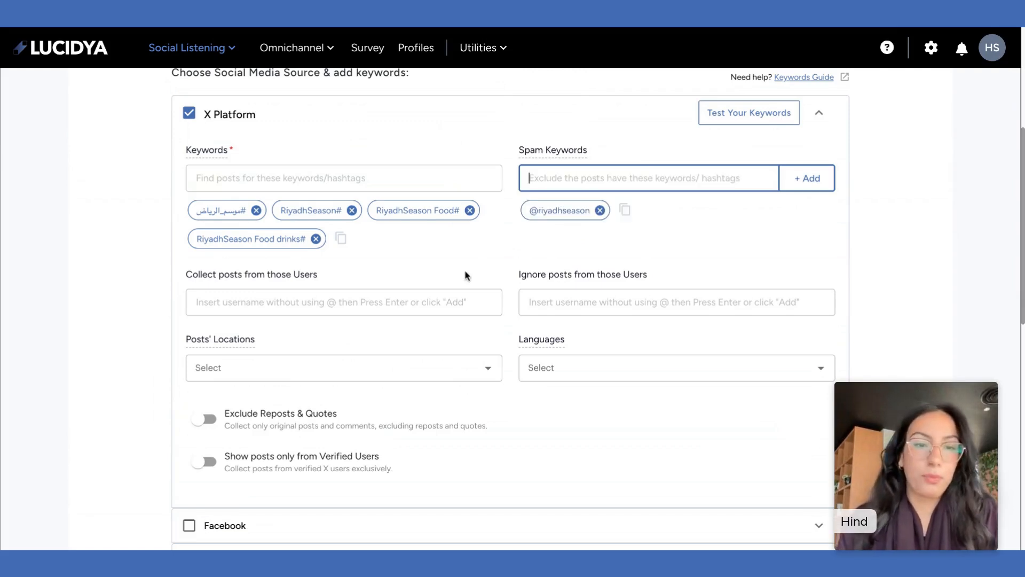
Select English in the X Platform languages filter.
scroll(466, 275, "down", 2)
left_click(446, 242)
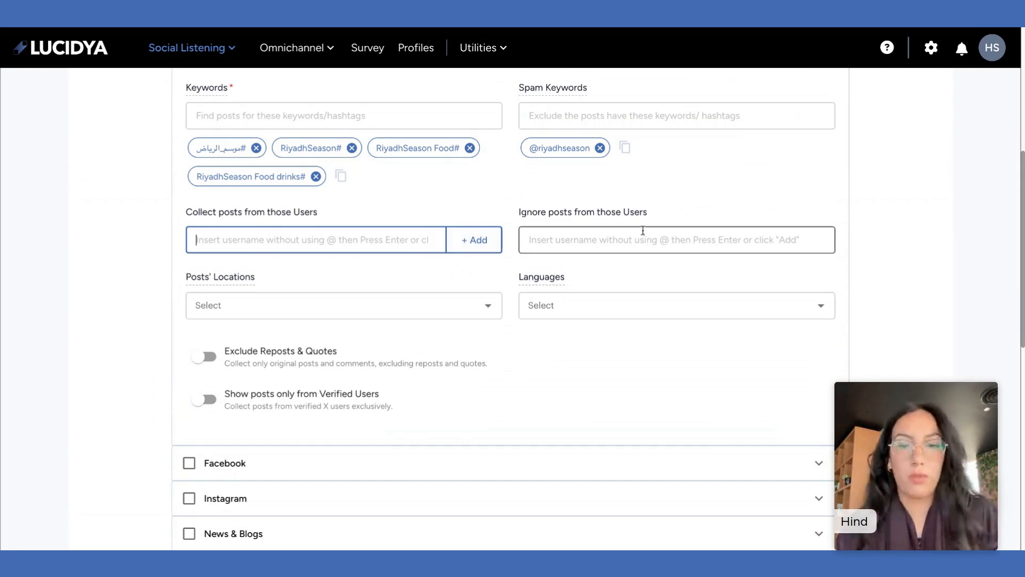
scroll(537, 350, "down", 2)
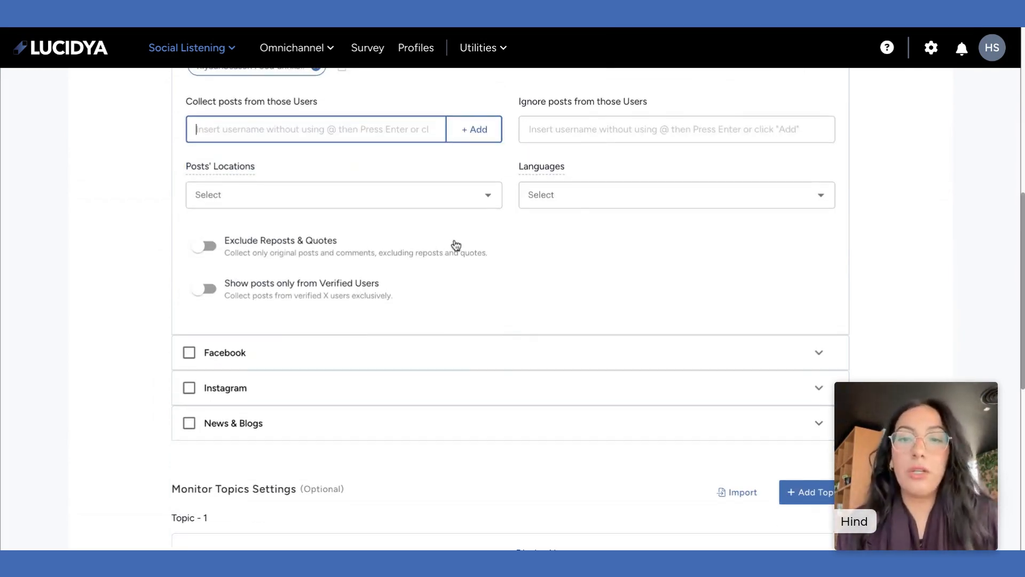
left_click(579, 202)
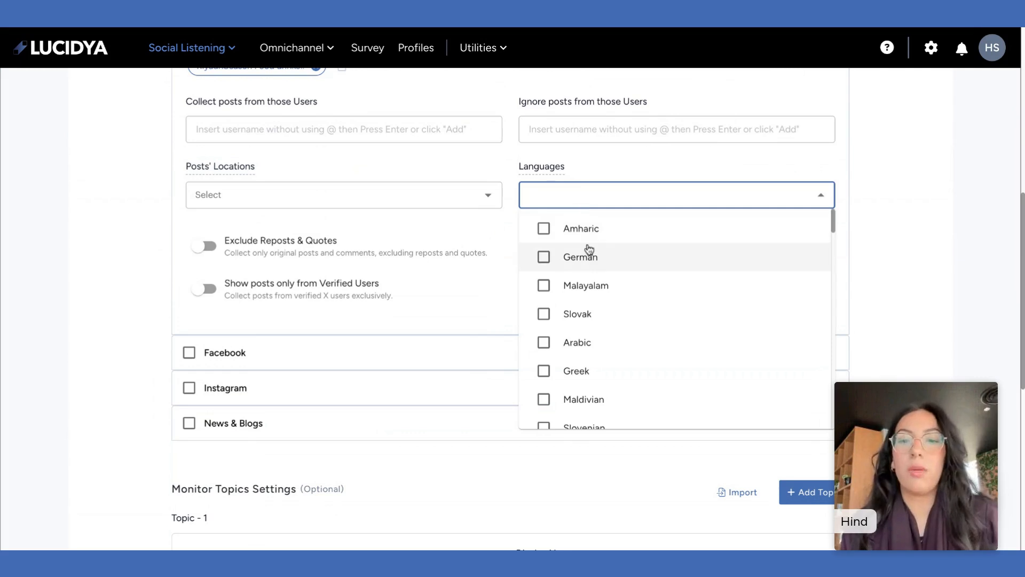
type("englis")
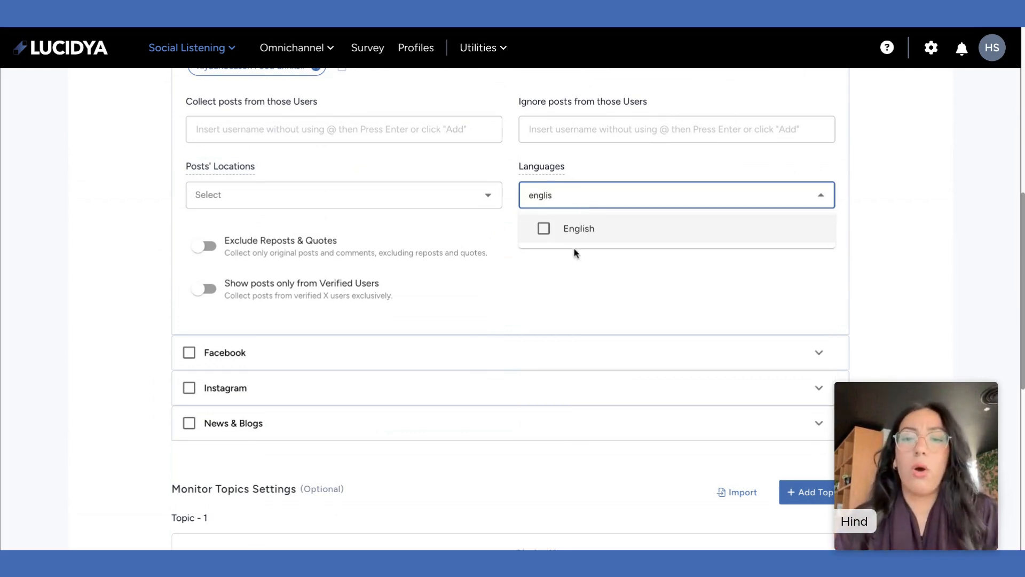
left_click(574, 243)
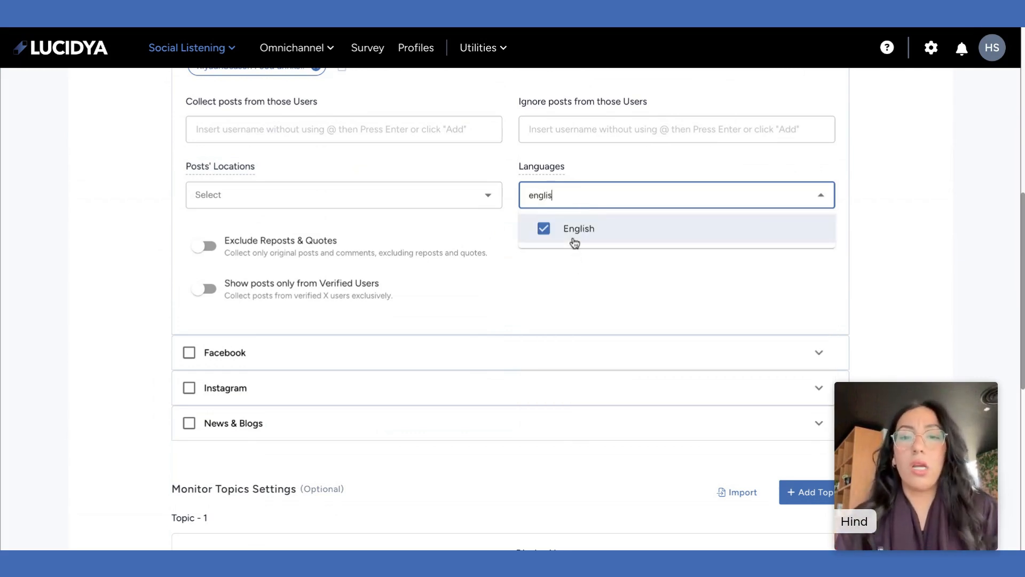
Find Arabic among the X Platform languages, leave it selected and close the language list.
key("BackSpace")
key("BackSpace")
key("BackSpace")
key("BackSpace")
key("BackSpace")
key("BackSpace")
type("ar")
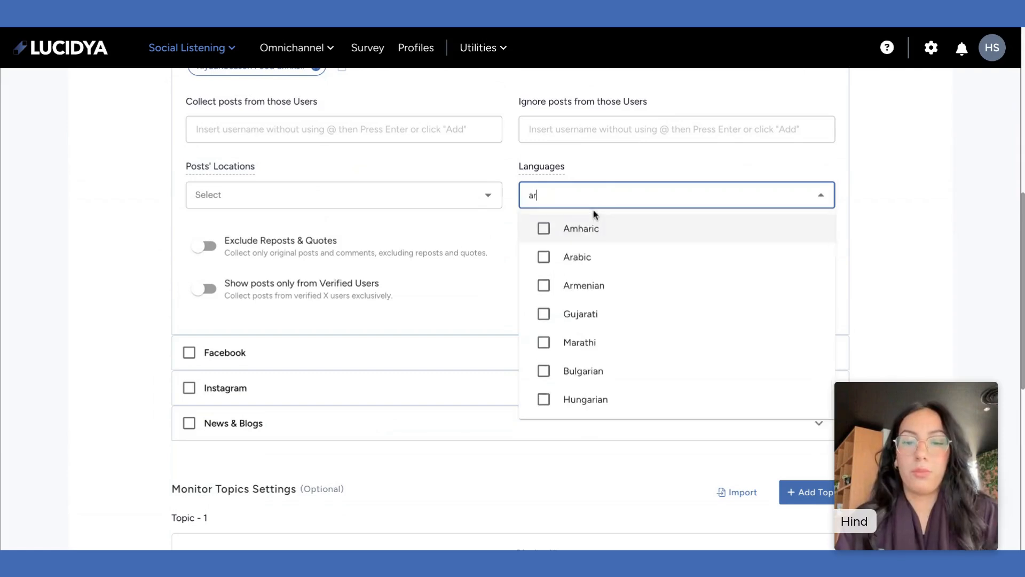
type("aboic")
type("ic")
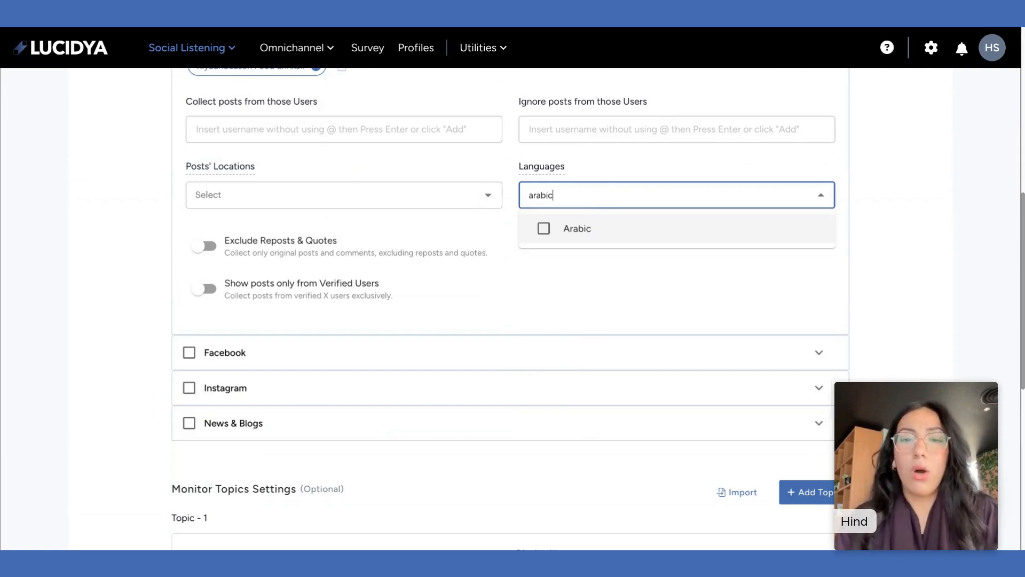
left_click(597, 226)
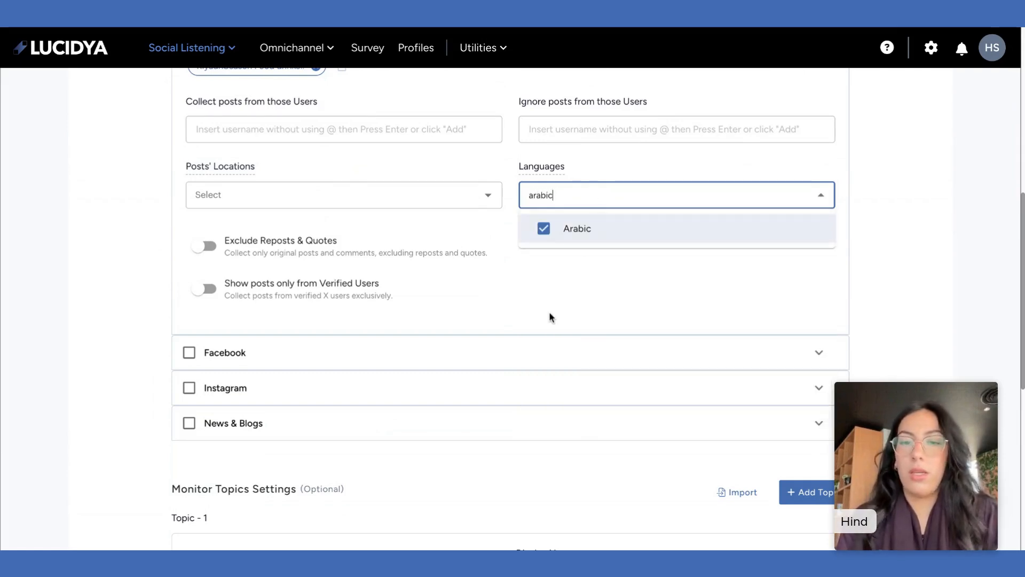
key("Return")
left_click(537, 239)
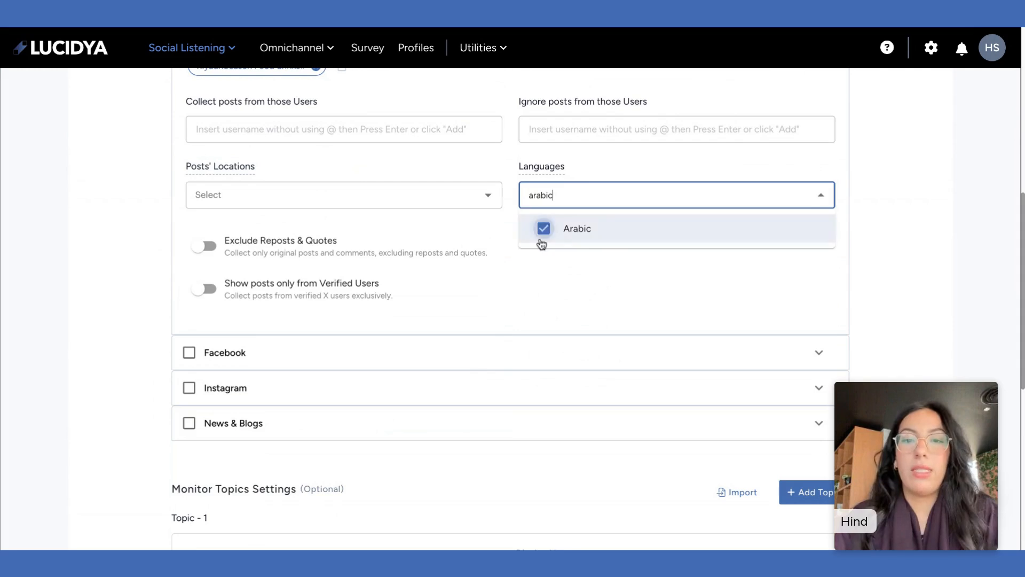
left_click(540, 275)
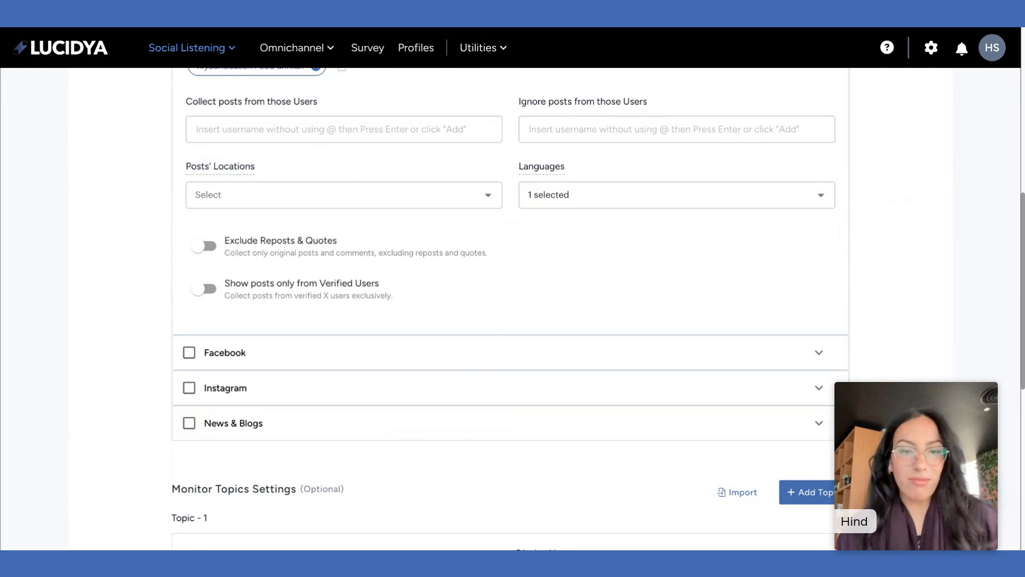
Leave the optional monitor topic settings empty and create the monitor.
scroll(511, 309, "down", 8)
scroll(348, 295, "up", 3)
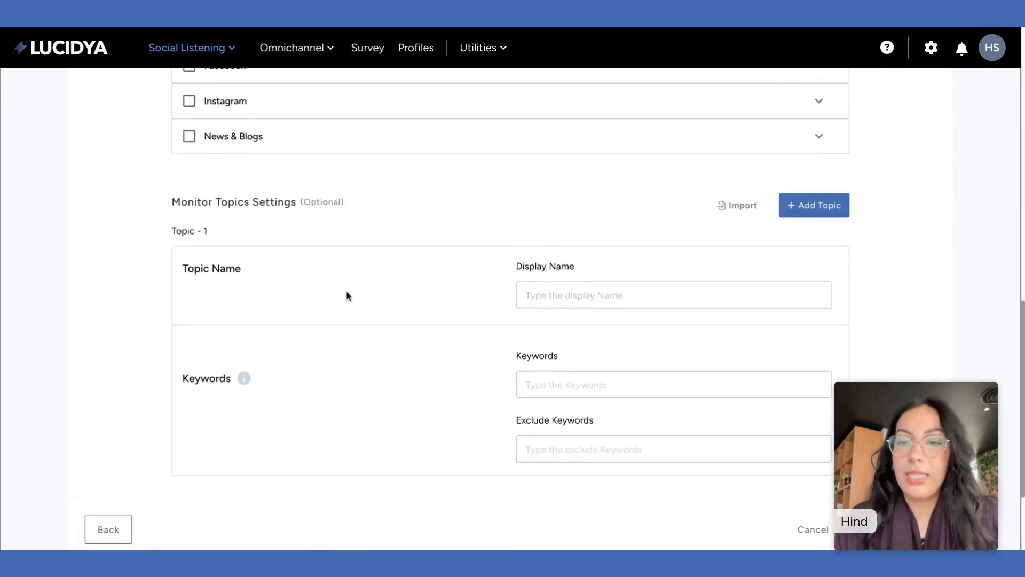
scroll(480, 315, "down", 3)
left_click(874, 389)
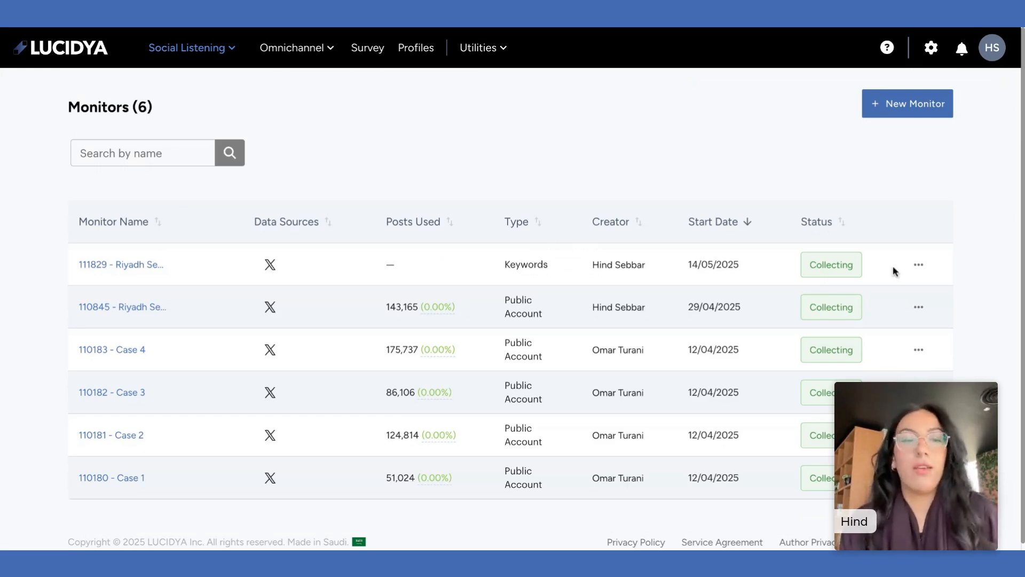
Start a historical request for the new Riyadh Season keywords monitor and bring its date range calendar to January 2025.
left_click(919, 265)
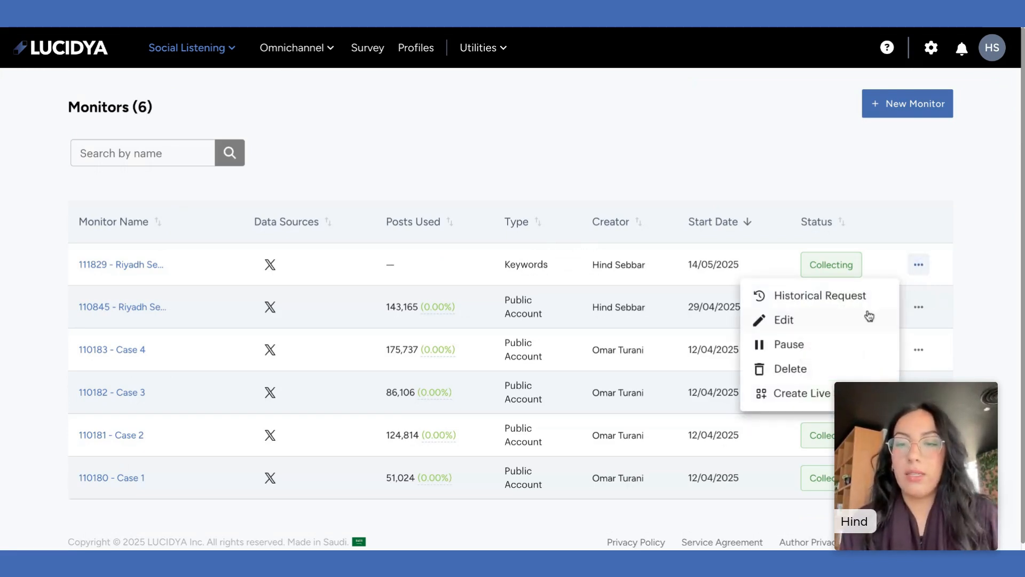
left_click(869, 298)
scroll(542, 304, "down", 2)
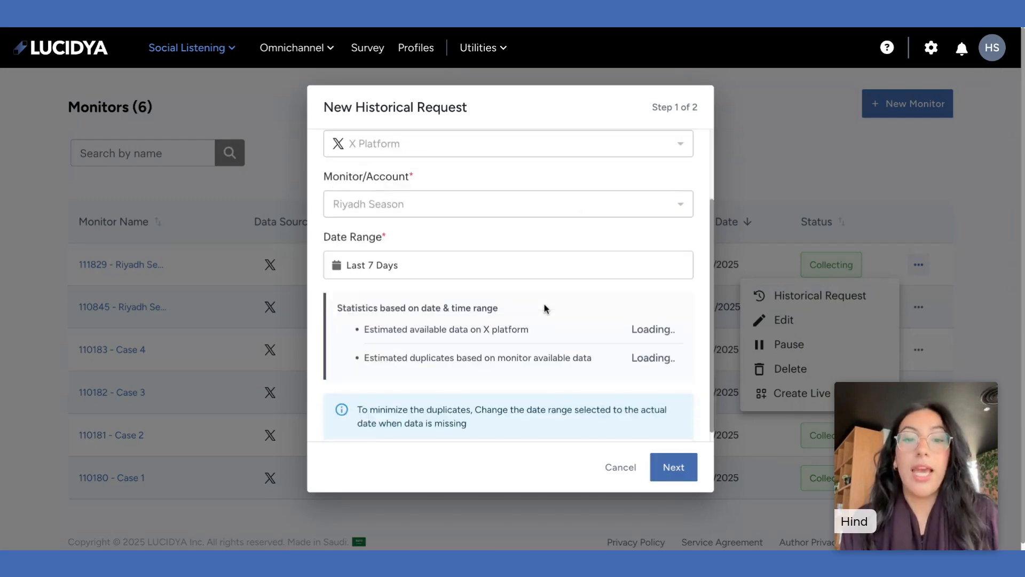
left_click(542, 273)
left_click(472, 248)
left_click(472, 248)
left_click(469, 257)
left_click(470, 258)
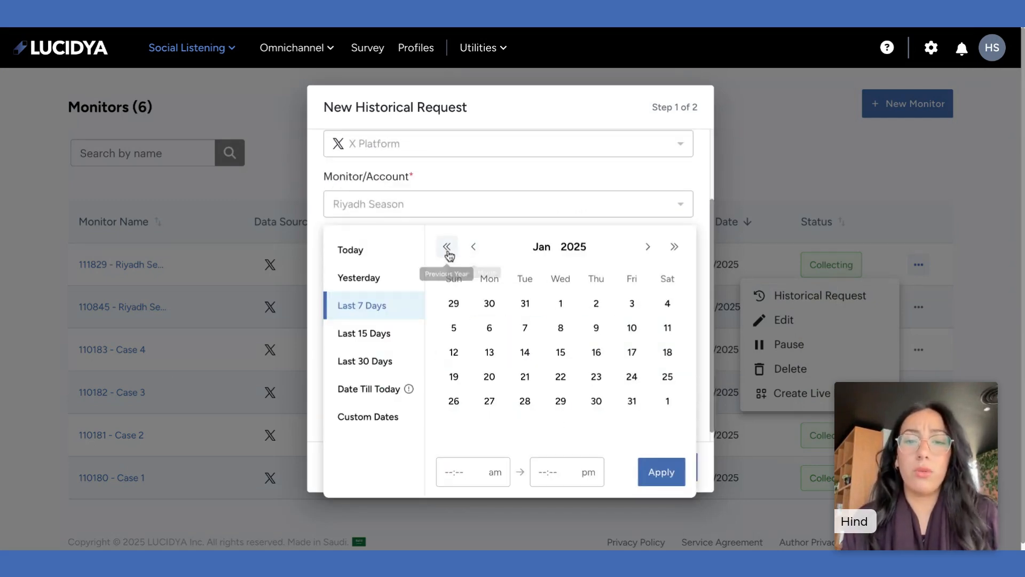
left_click(449, 253)
left_click(448, 253)
left_click(448, 253)
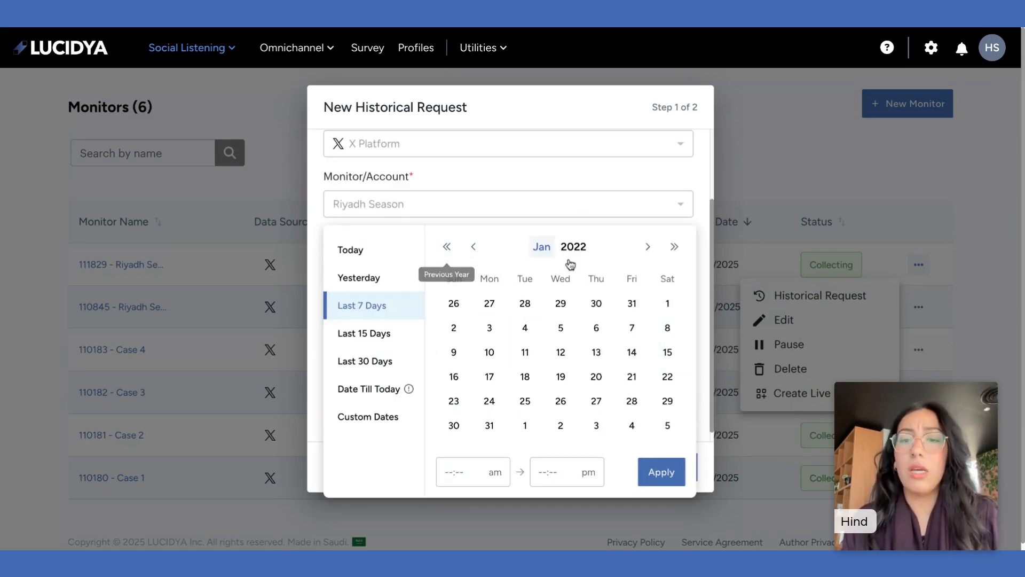
left_click(672, 255)
left_click(671, 255)
left_click(672, 256)
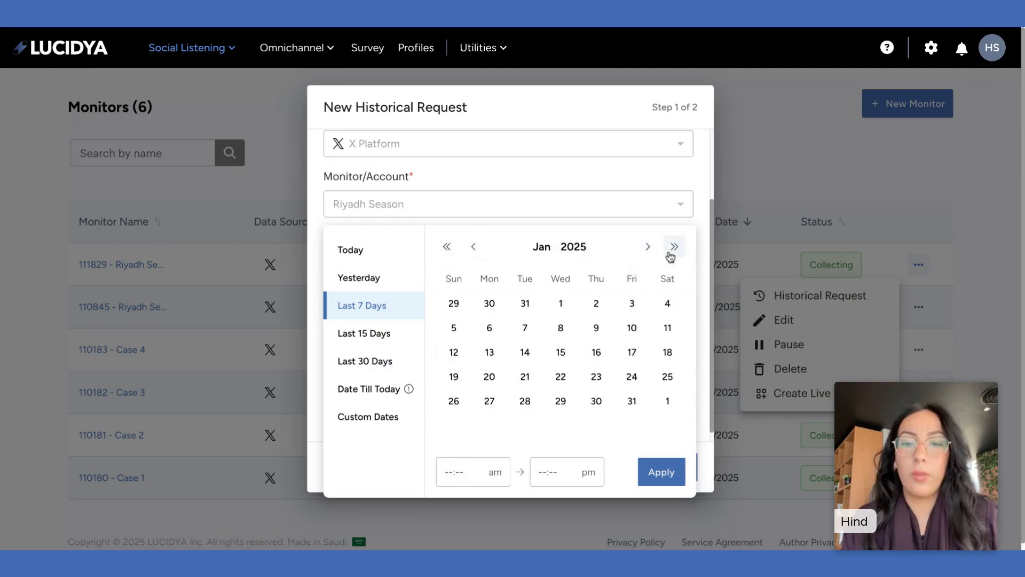
Set the start of the historical request's date range to 1 October 2024.
left_click(474, 248)
left_click(474, 248)
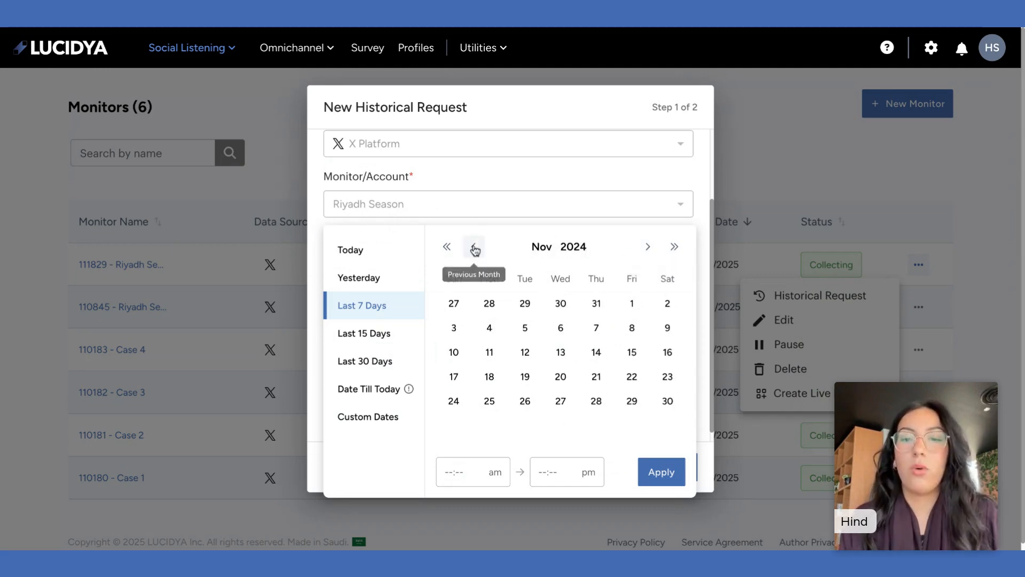
left_click(474, 248)
left_click(533, 307)
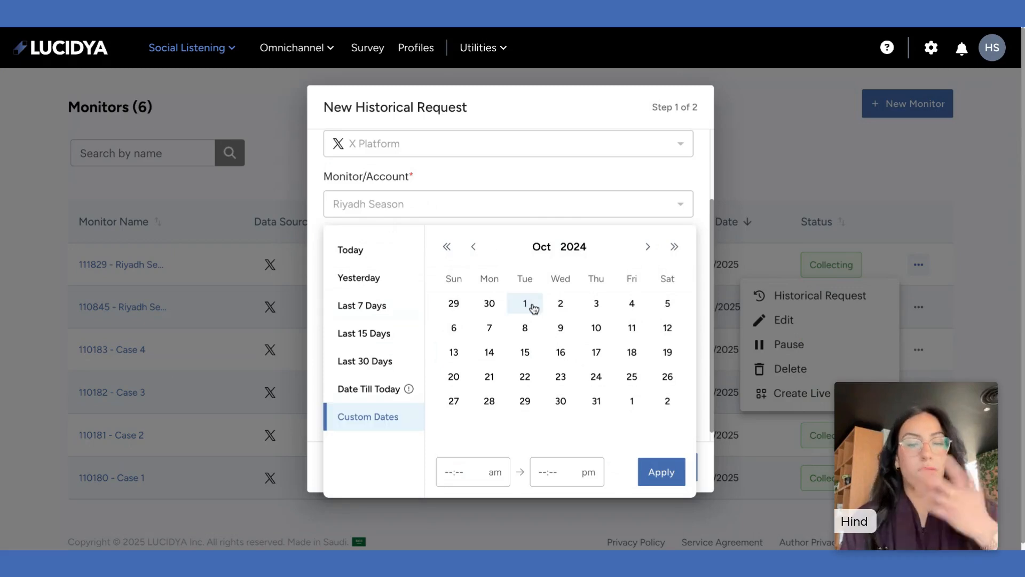
Set the end of the date range to 14 May 2025 and apply the range.
left_click(649, 247)
left_click(650, 247)
left_click(649, 247)
left_click(650, 248)
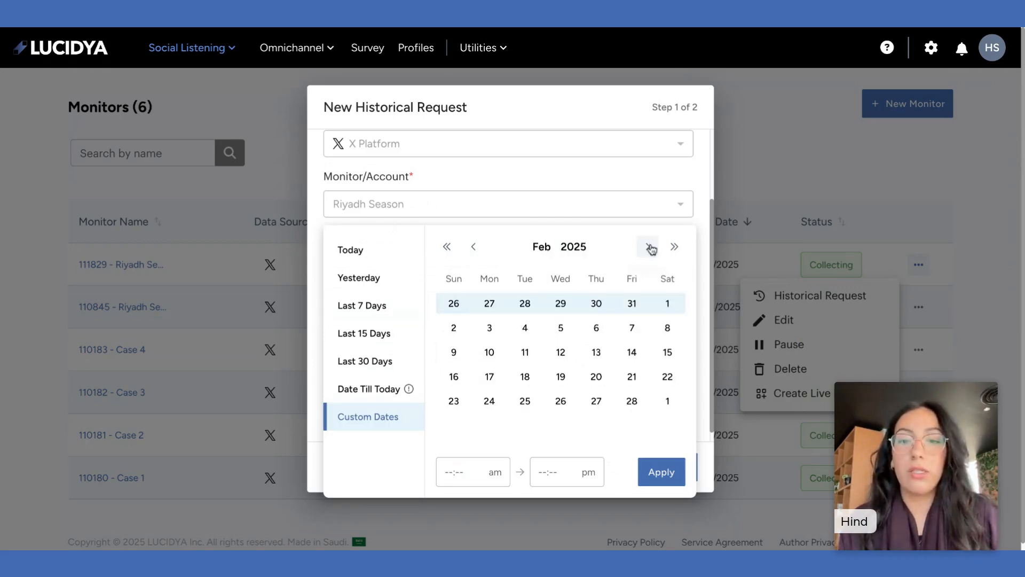
left_click(649, 247)
left_click(649, 247)
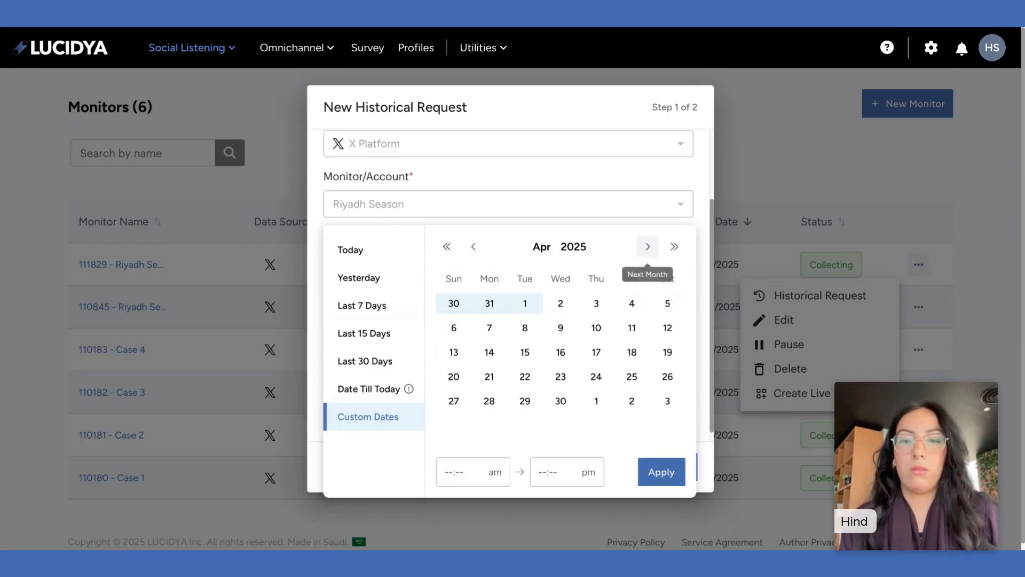
left_click(647, 247)
left_click(561, 351)
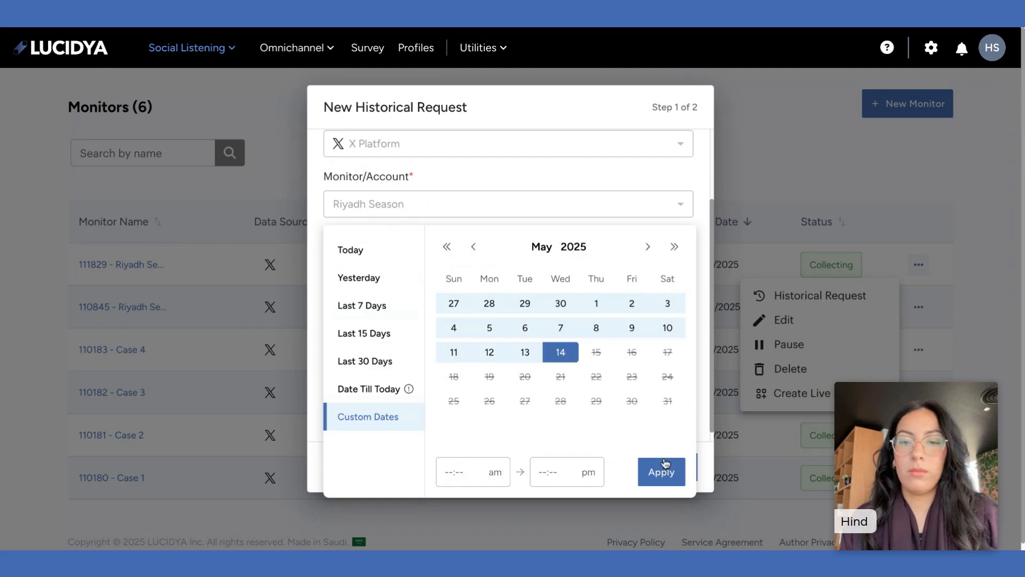
left_click(664, 462)
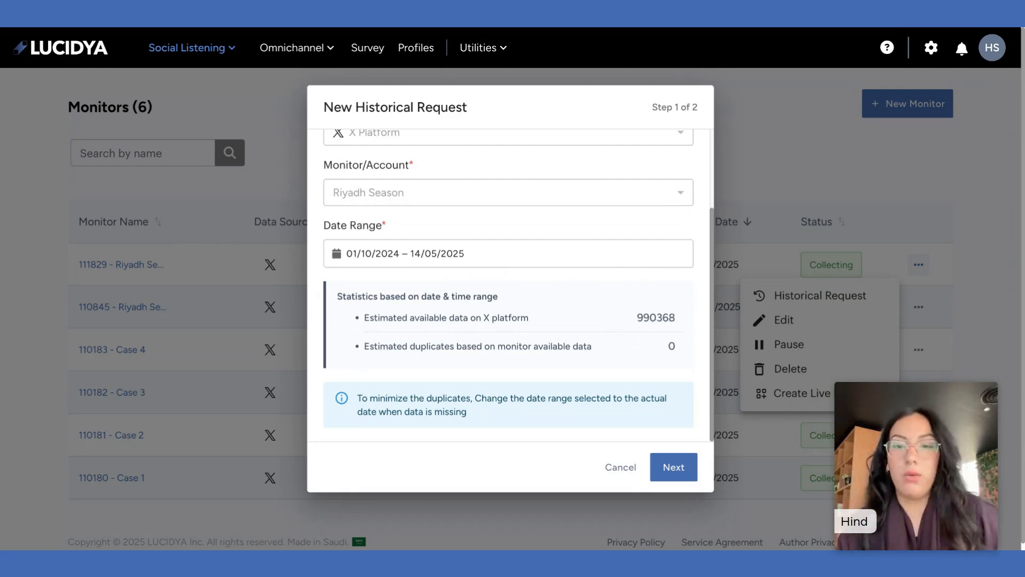
Continue to the request's post limit and compare the remaining posts with the estimated available data on X Platform.
left_click_drag(633, 317, 681, 323)
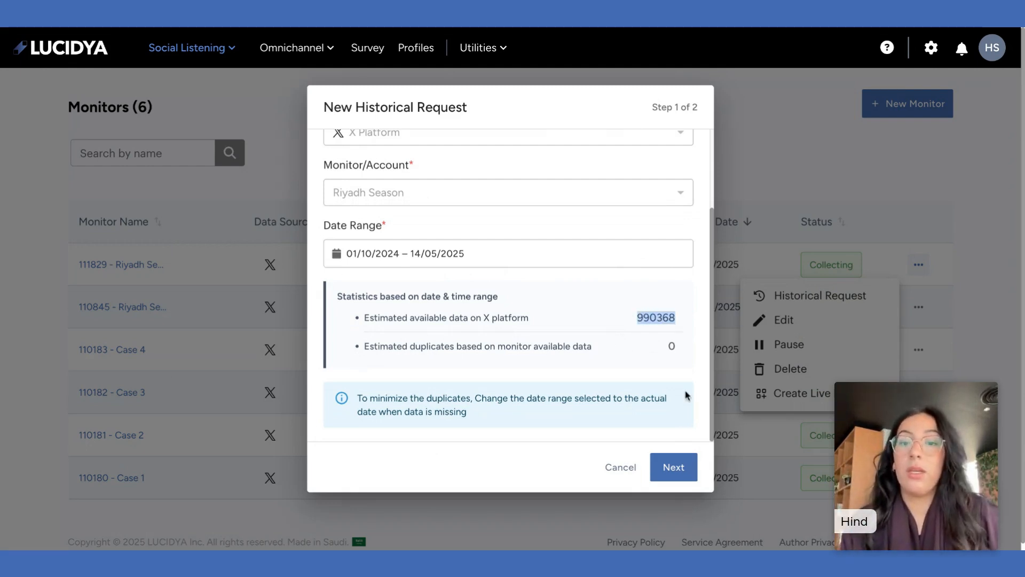
left_click(674, 466)
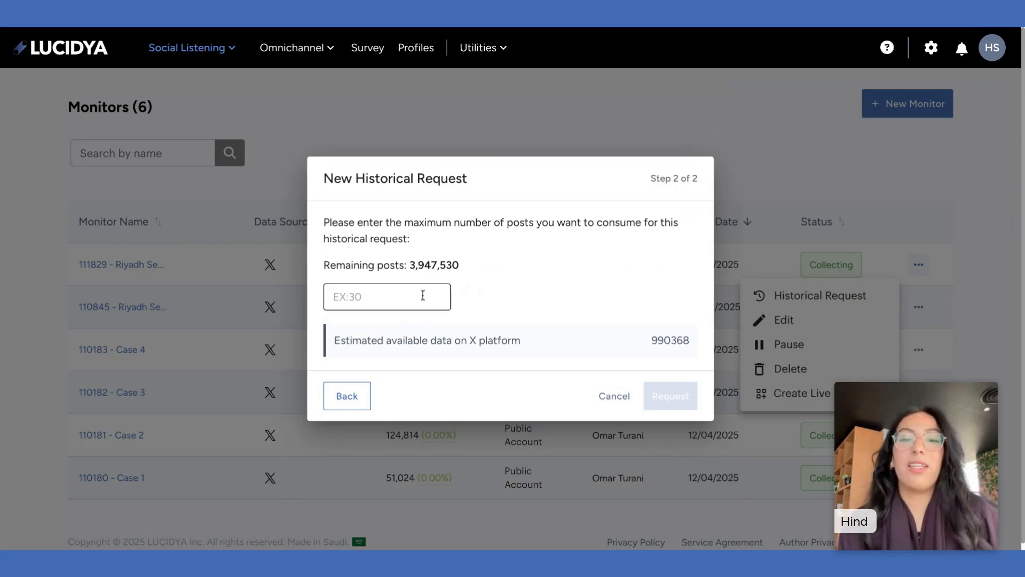
left_click_drag(405, 266, 485, 272)
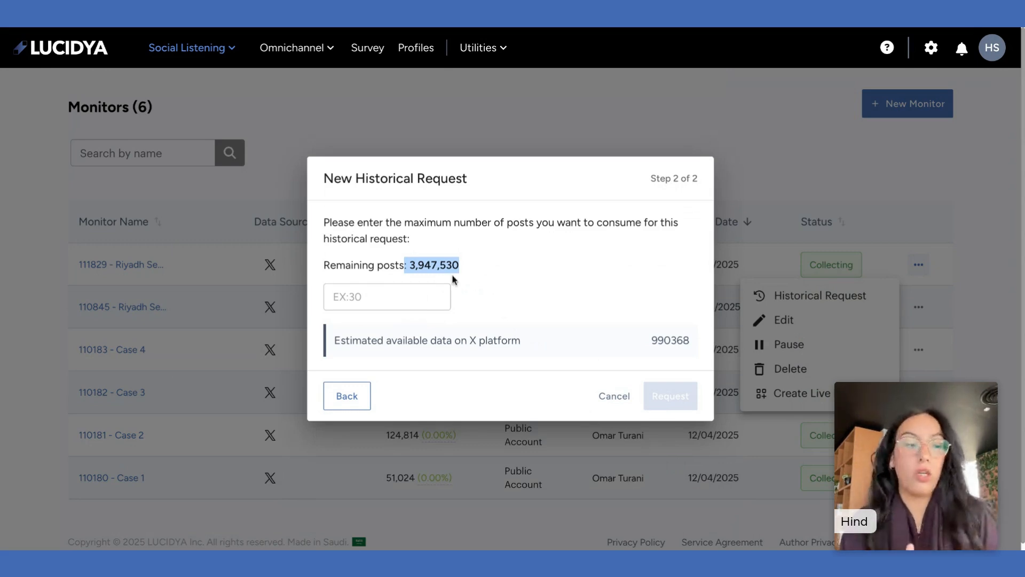
left_click(628, 341)
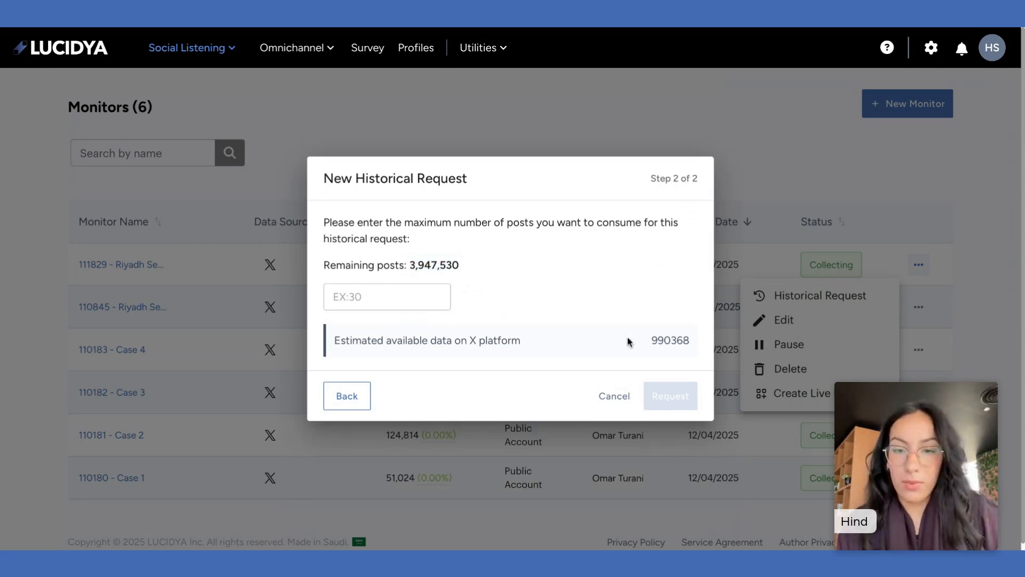
left_click_drag(628, 342, 692, 347)
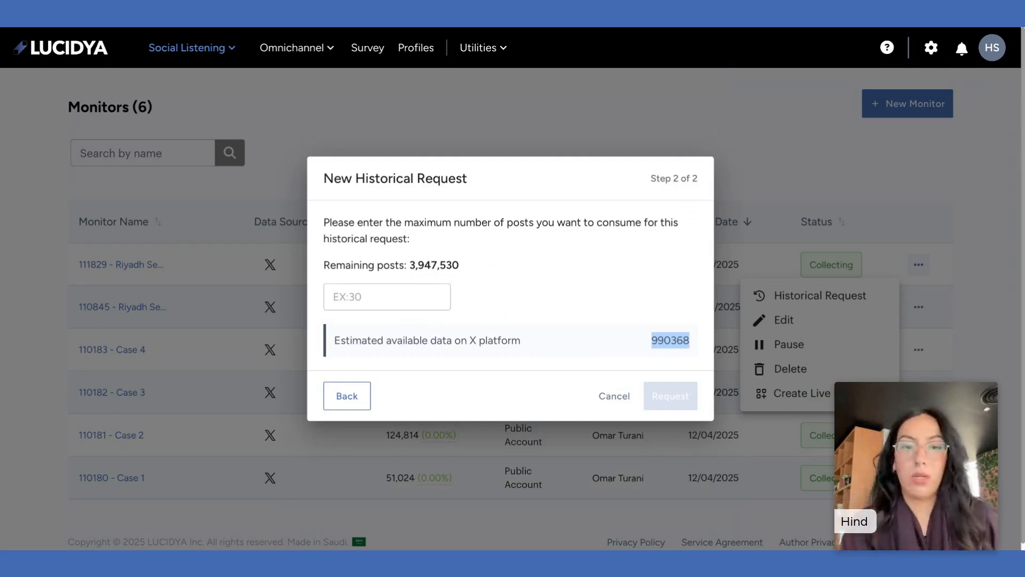
Set the historical request's maximum number of posts to 990368, matching the estimated available data on X Platform.
left_click(422, 309)
type("10000")
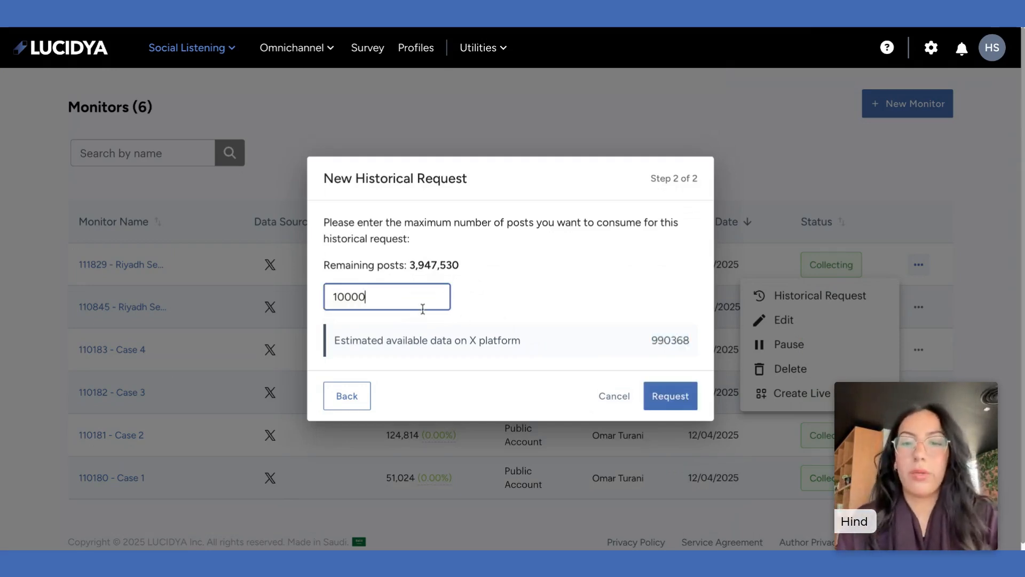
left_click_drag(601, 347, 700, 348)
key("ctrl+c")
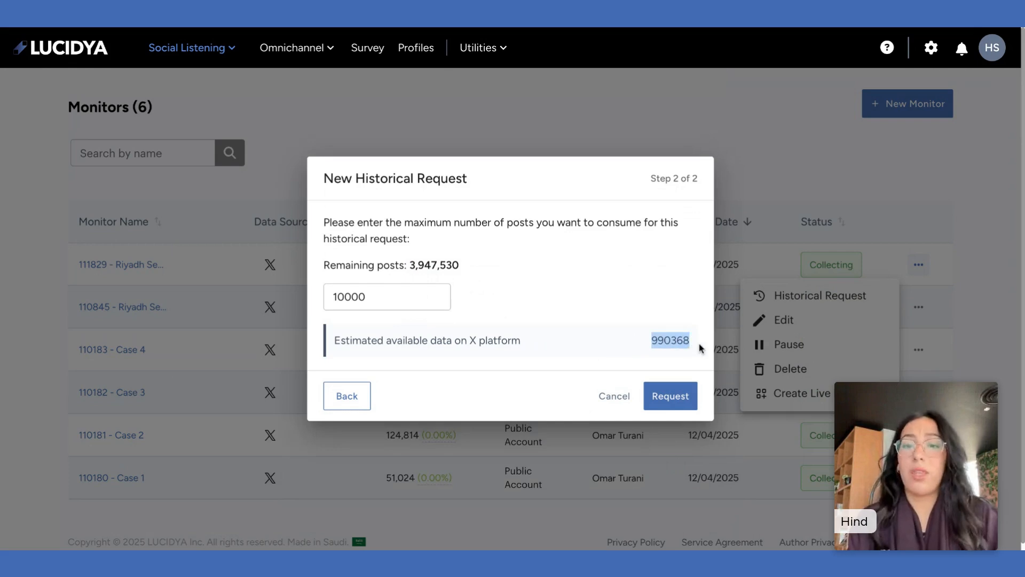
left_click_drag(405, 297, 265, 291)
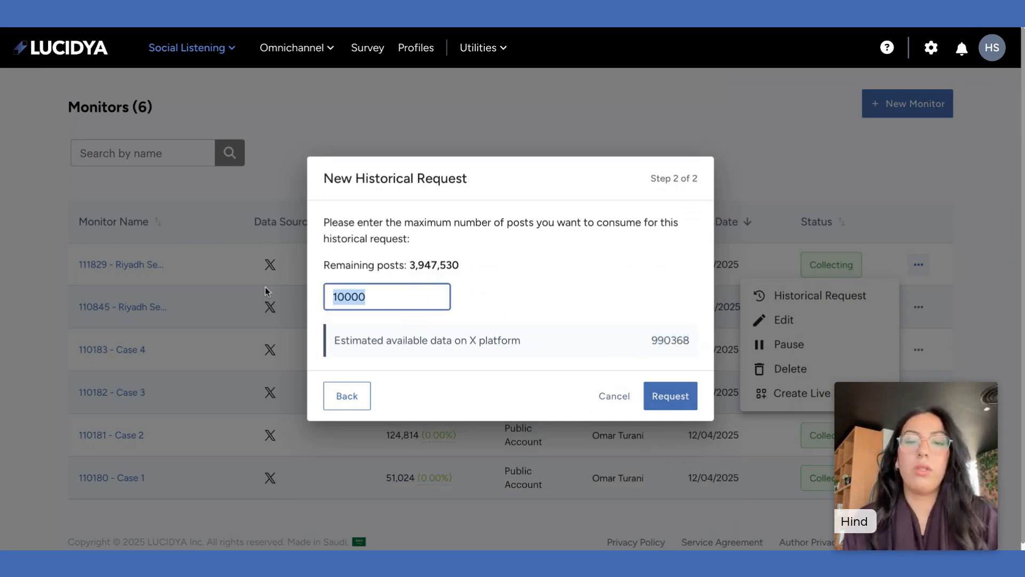
key("ctrl+v")
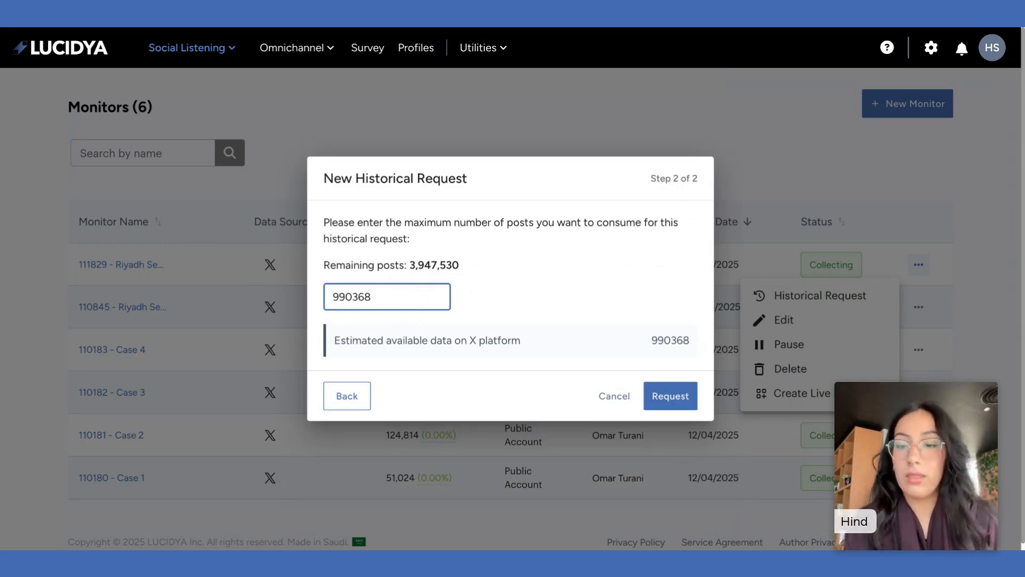
Set the historical request's maximum number of posts to 100 and submit the request.
key("BackSpace")
key("BackSpace")
key("BackSpace")
key("BackSpace")
key("BackSpace")
key("BackSpace")
type("10")
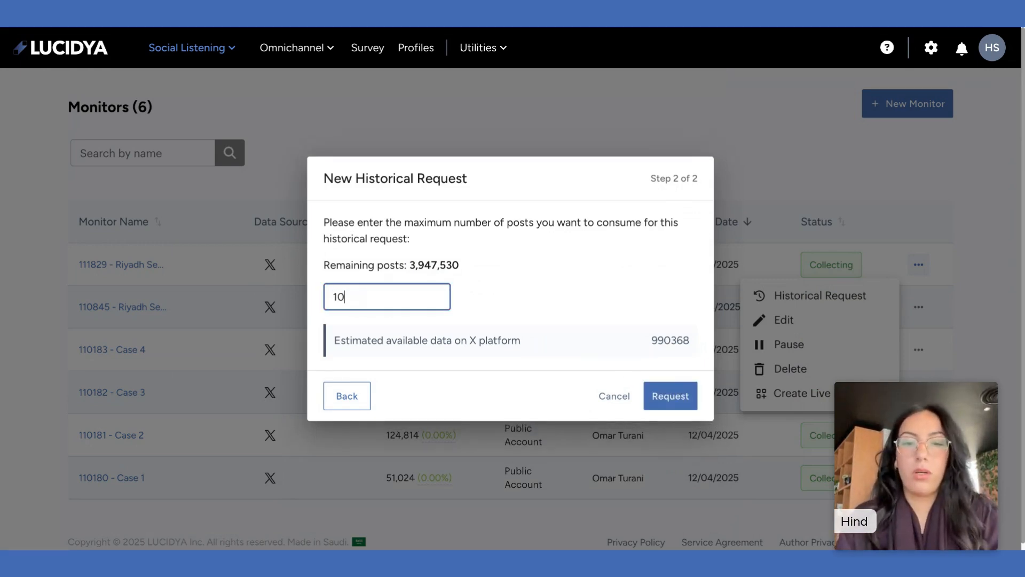
type("0")
left_click(670, 395)
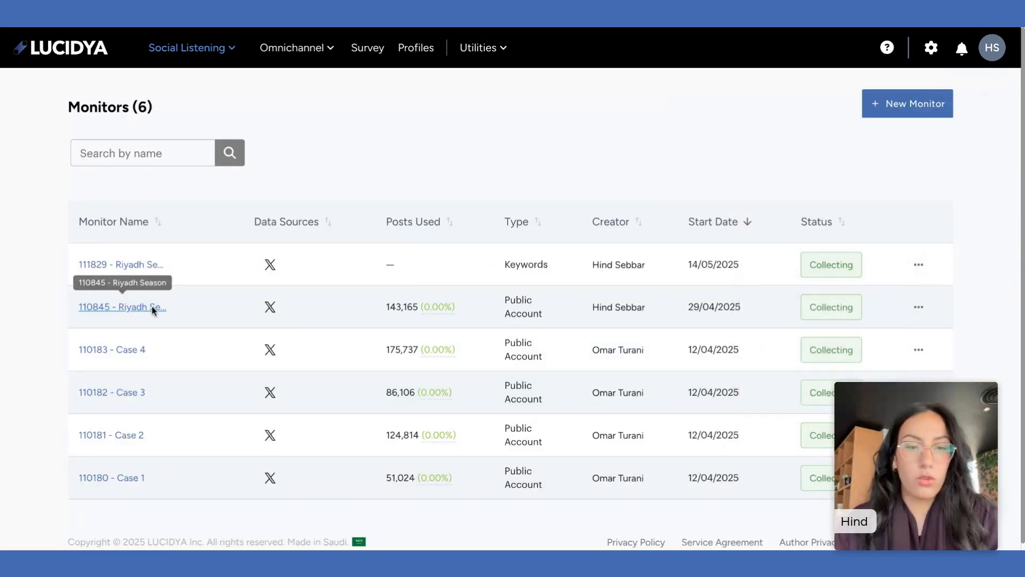
Open the Riyadh Season public account monitor and go to its Engagements analytics.
left_click(152, 306)
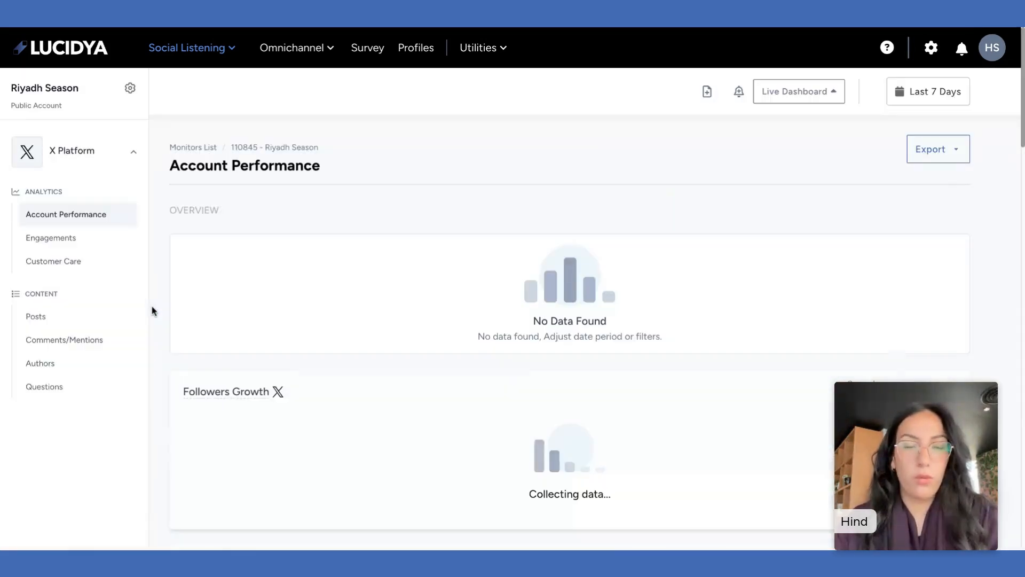
left_click(111, 245)
scroll(280, 272, "down", 2)
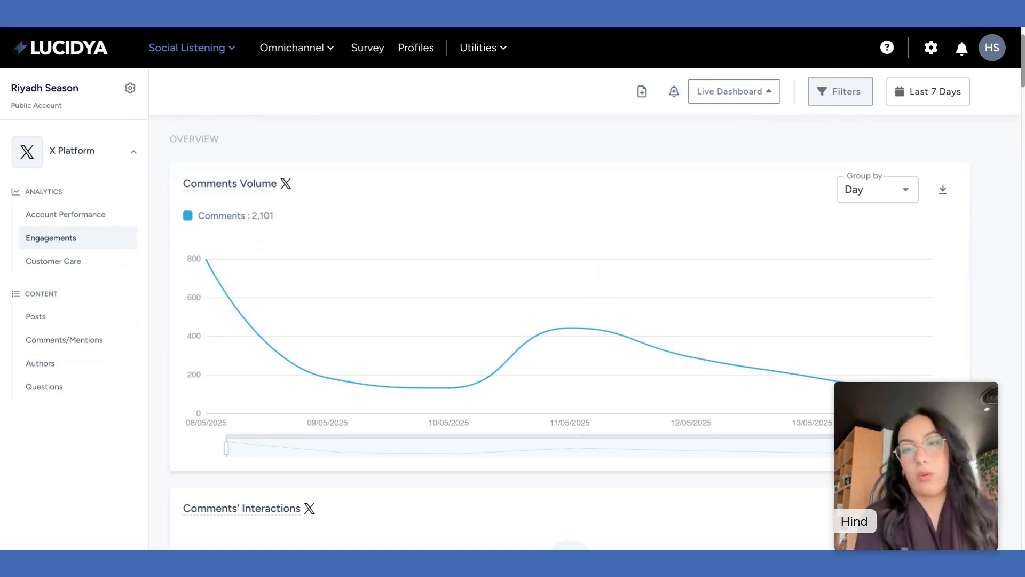
Look over the date range choices and the filters available for the Engagements analytics.
left_click(907, 107)
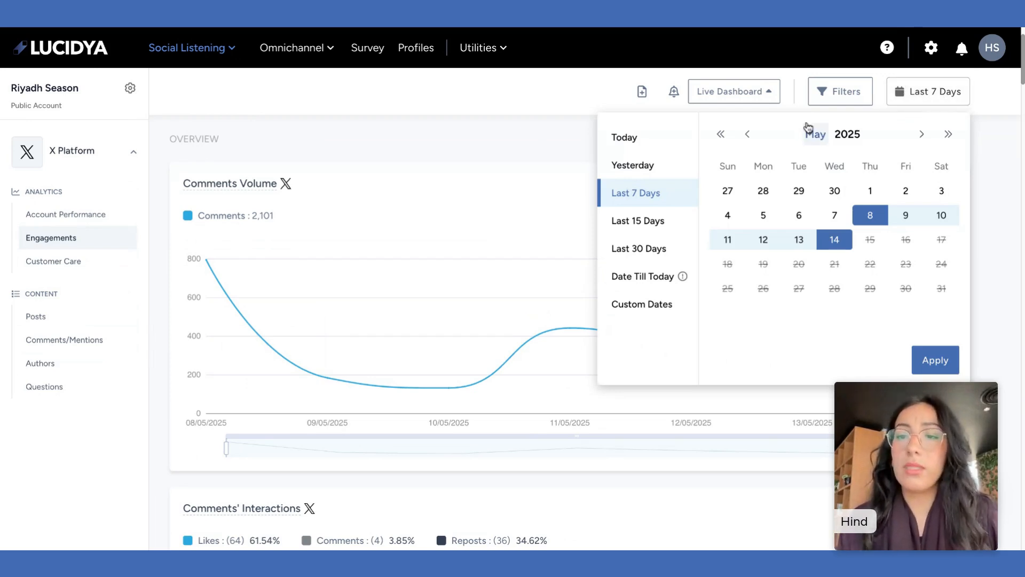
left_click(826, 100)
left_click(826, 99)
scroll(854, 323, "down", 4)
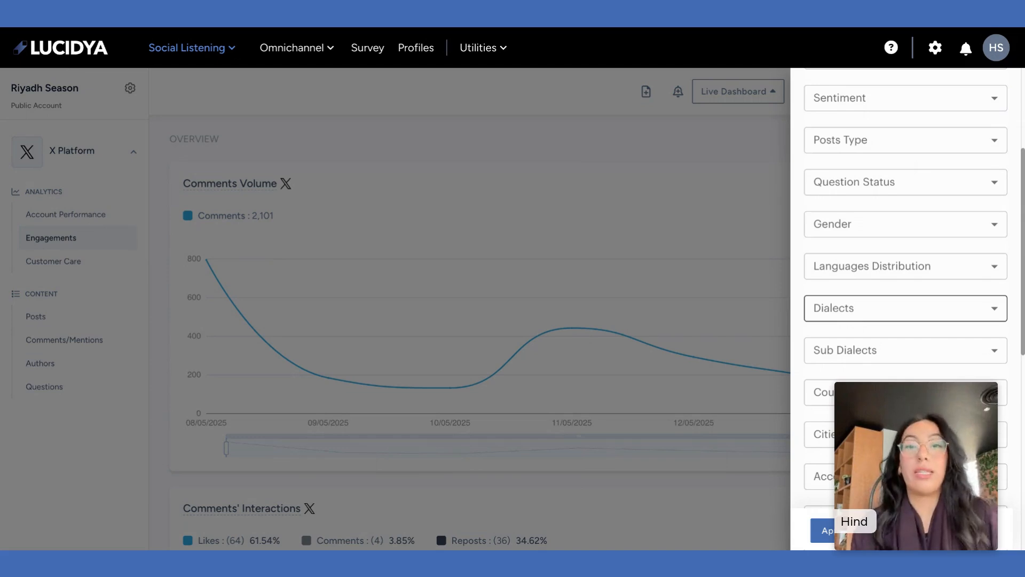
scroll(866, 260, "up", 1)
scroll(866, 259, "down", 2)
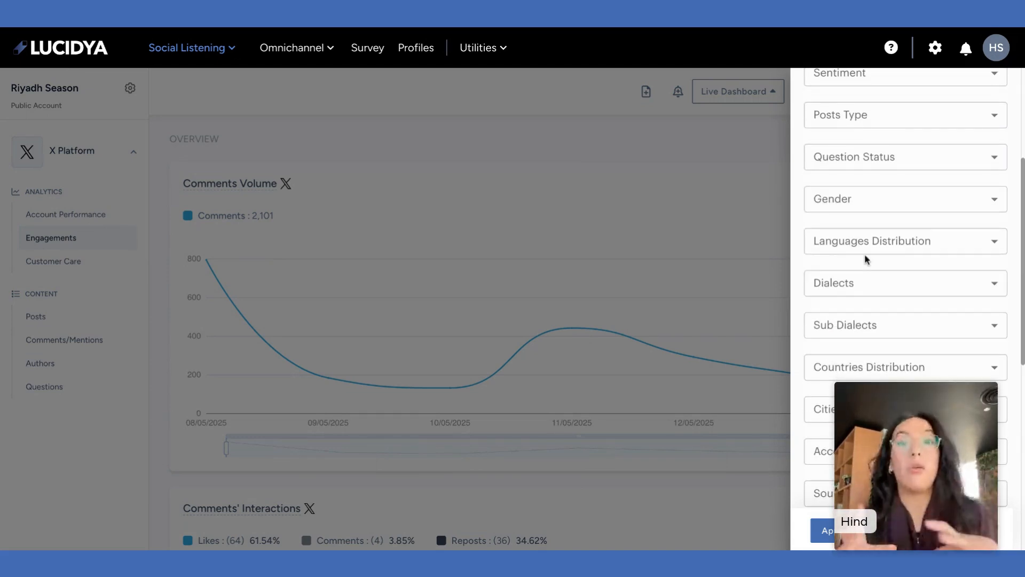
scroll(905, 277, "down", 3)
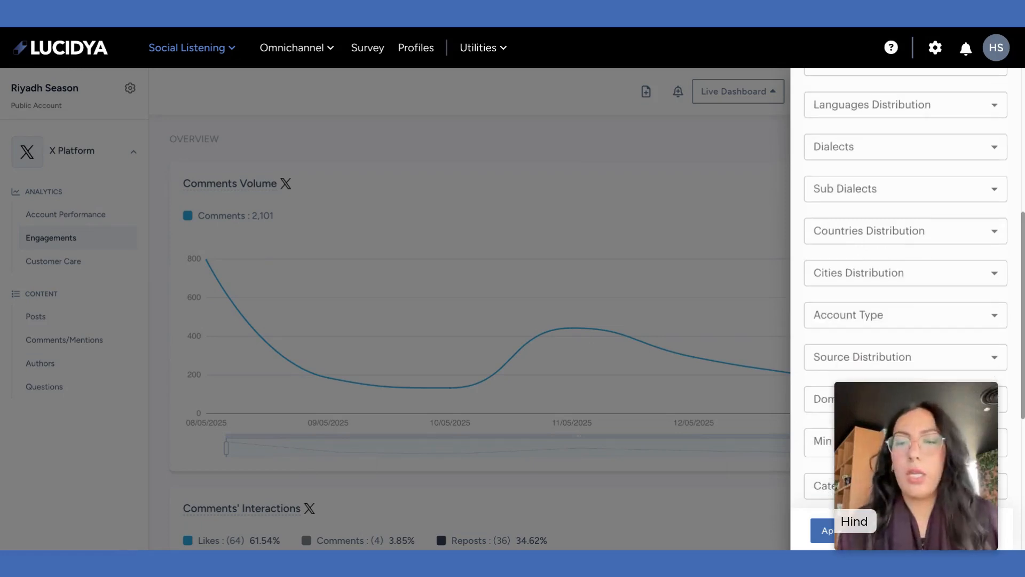
scroll(906, 278, "down", 3)
left_click(719, 286)
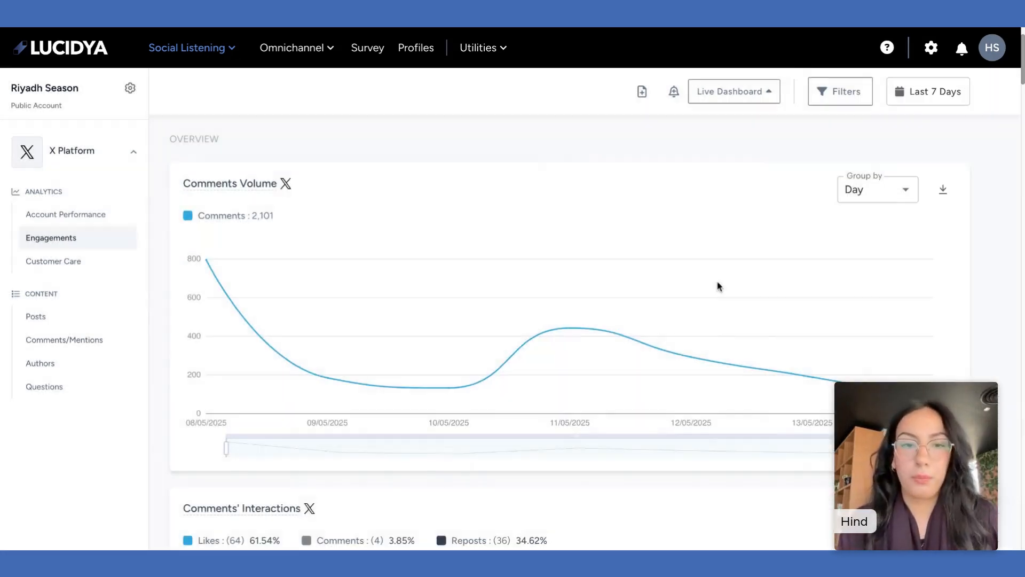
Review the Comments Volume, Comments' Interactions and Comments Sentiment Analysis charts of the Engagements analytics.
scroll(718, 286, "up", 1)
scroll(717, 286, "up", 1)
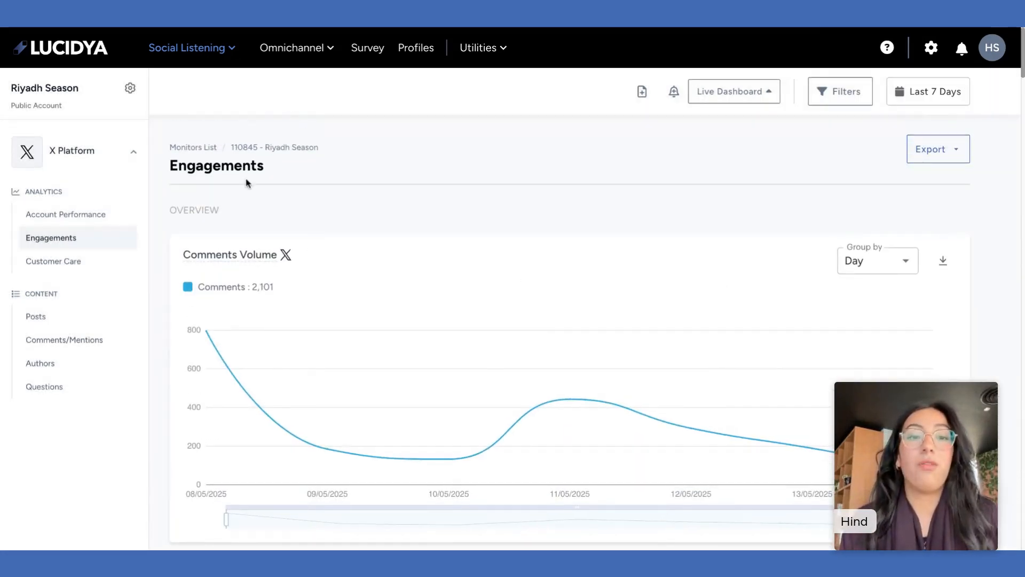
scroll(332, 224, "down", 3)
scroll(332, 224, "up", 1)
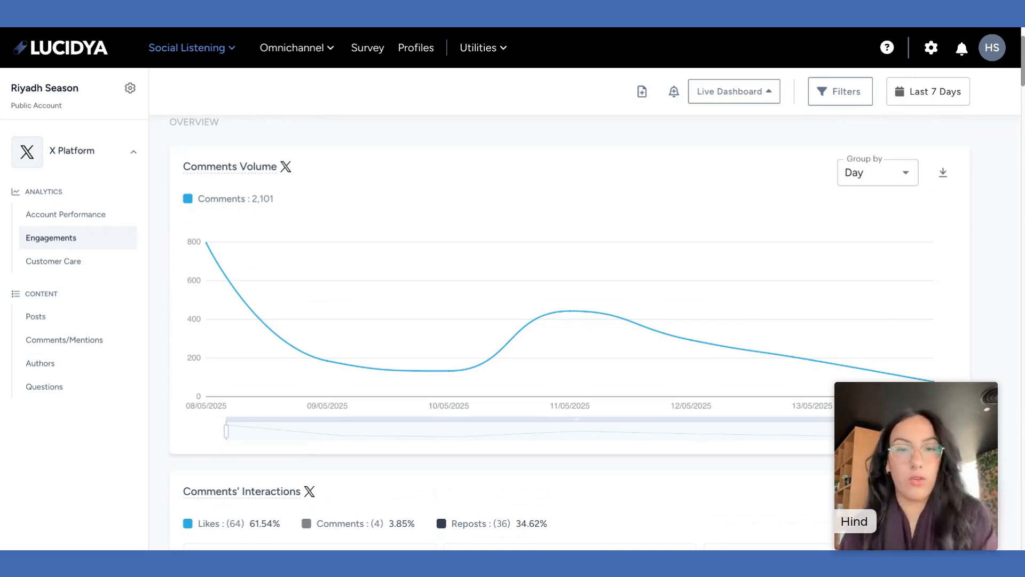
scroll(570, 329, "down", 5)
scroll(570, 329, "up", 1)
scroll(570, 329, "down", 2)
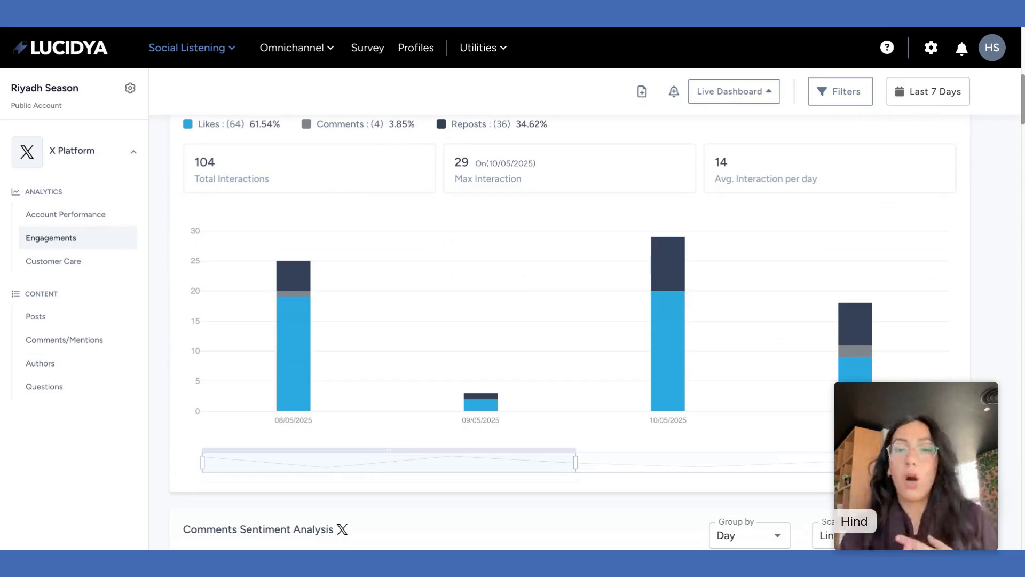
scroll(571, 329, "down", 7)
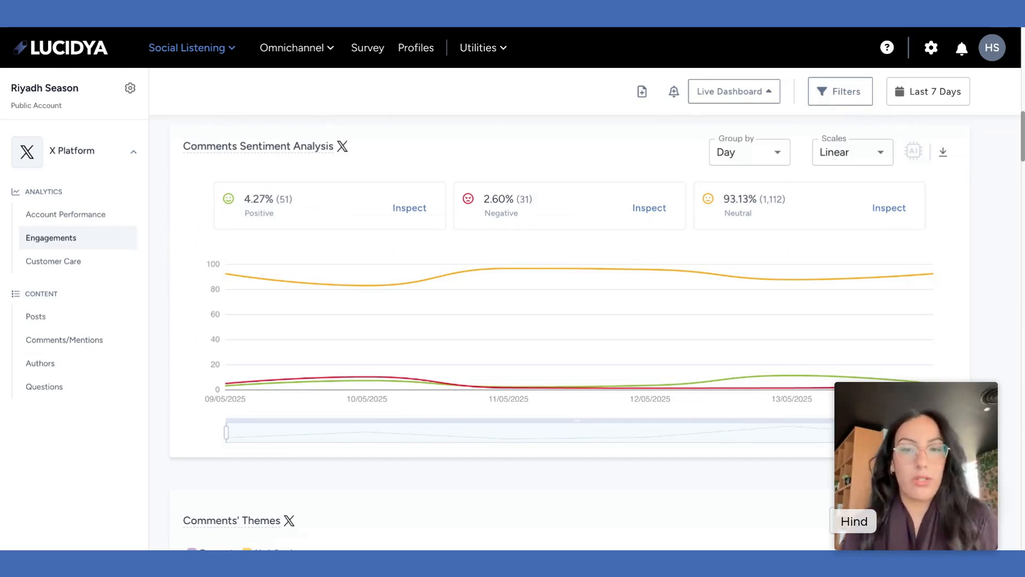
Inspect the negative comments from the Comments Sentiment Analysis and close the quick inspection.
left_click(643, 211)
scroll(612, 315, "down", 2)
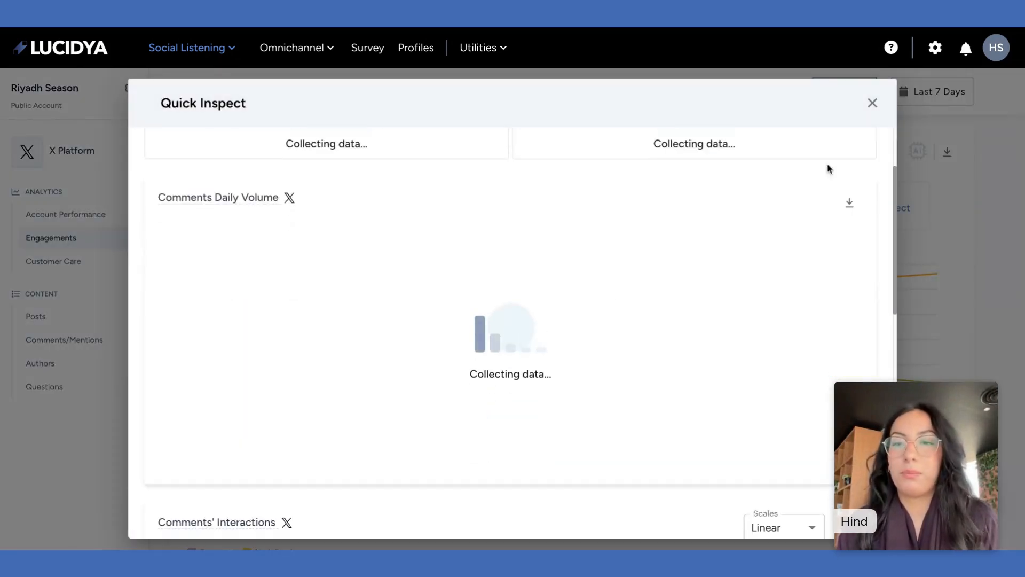
left_click(872, 103)
Review the comments' themes, content style, associated topics, top keywords and hashtags, and top images and videos.
scroll(791, 219, "down", 20)
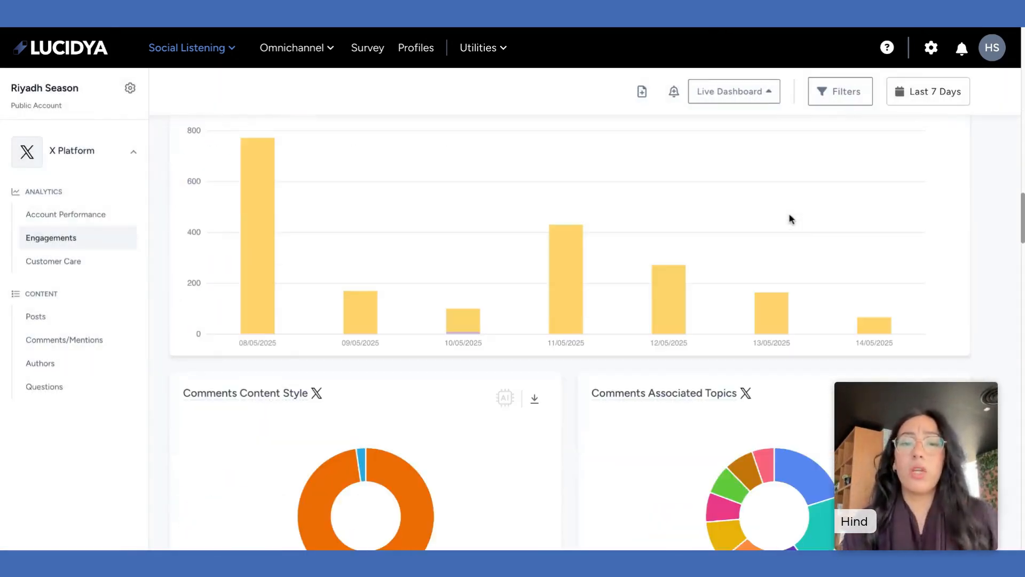
scroll(559, 331, "down", 4)
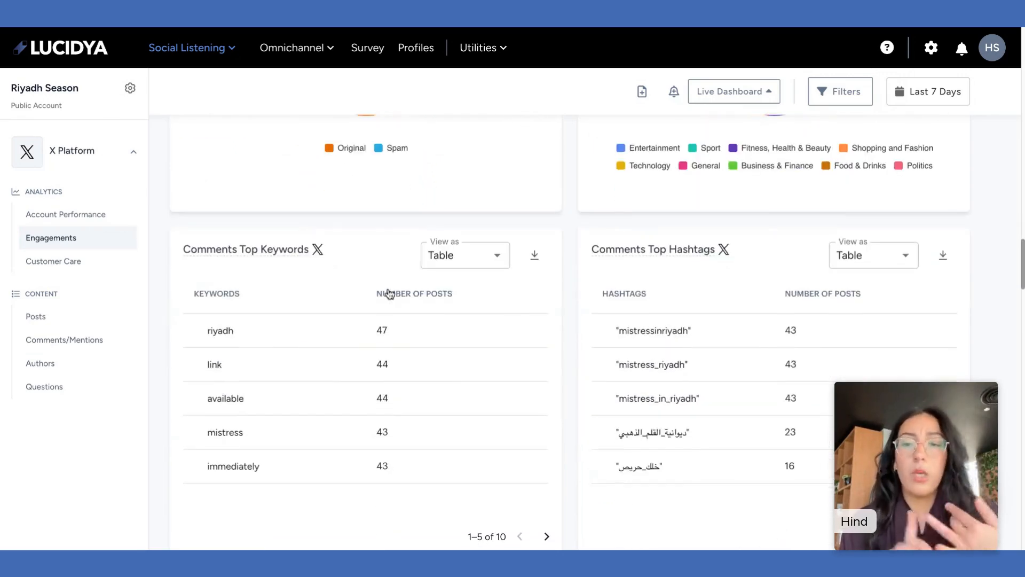
scroll(389, 293, "down", 9)
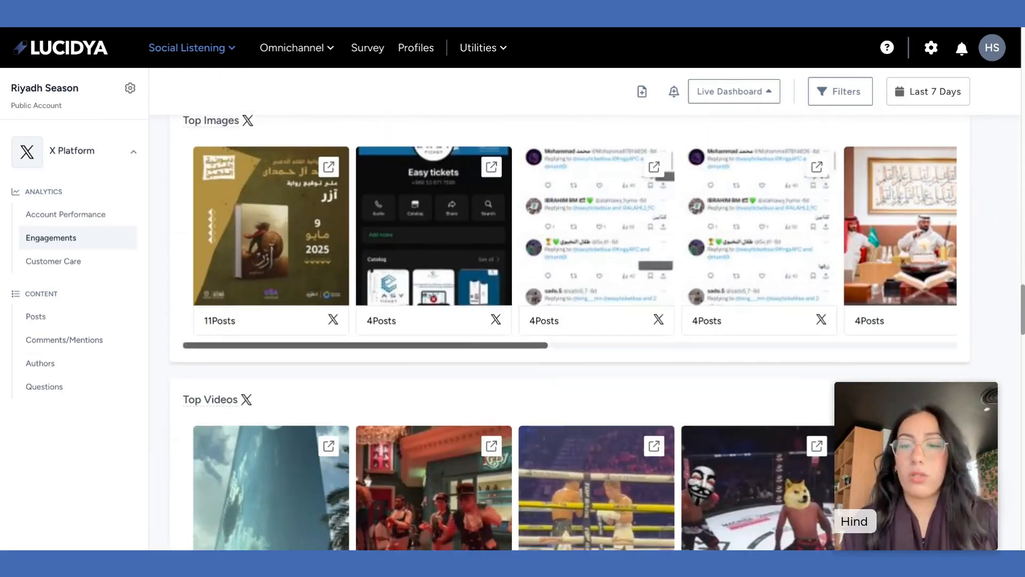
Examine the authors analytics: languages, dialects, countries, cities, gender, account types, top engagers and influencers.
scroll(570, 332, "down", 11)
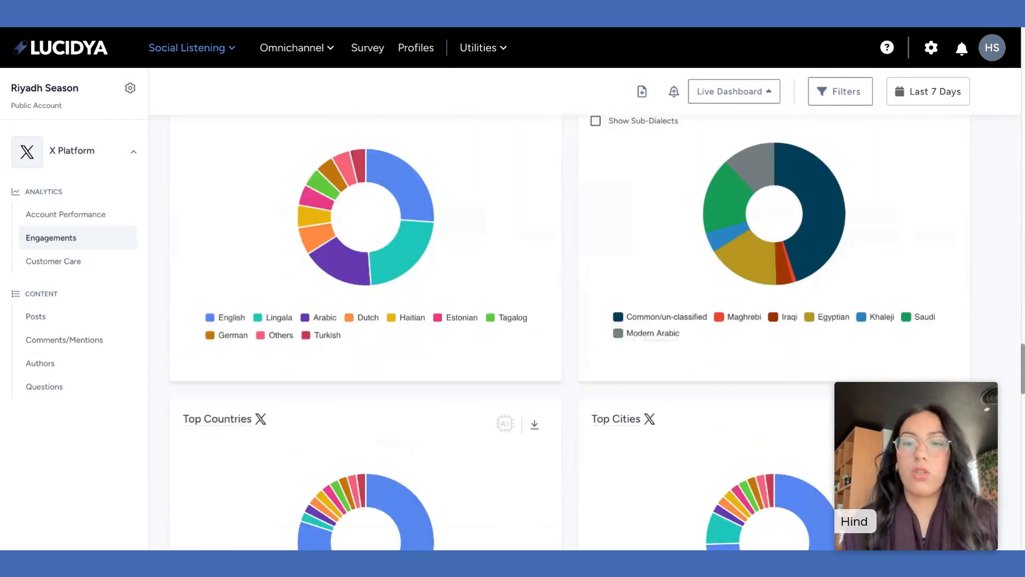
scroll(699, 303, "up", 2)
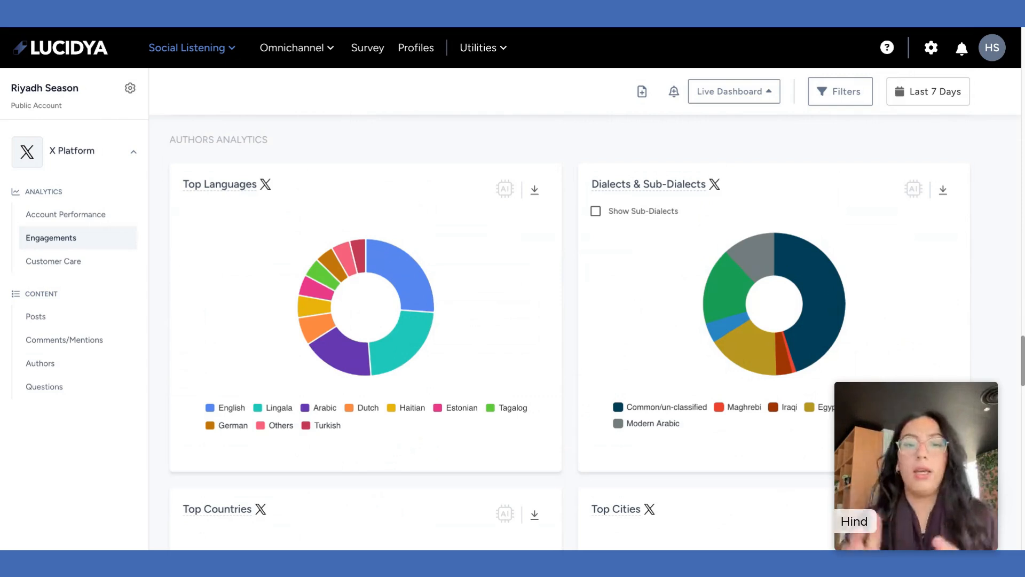
scroll(559, 333, "down", 1)
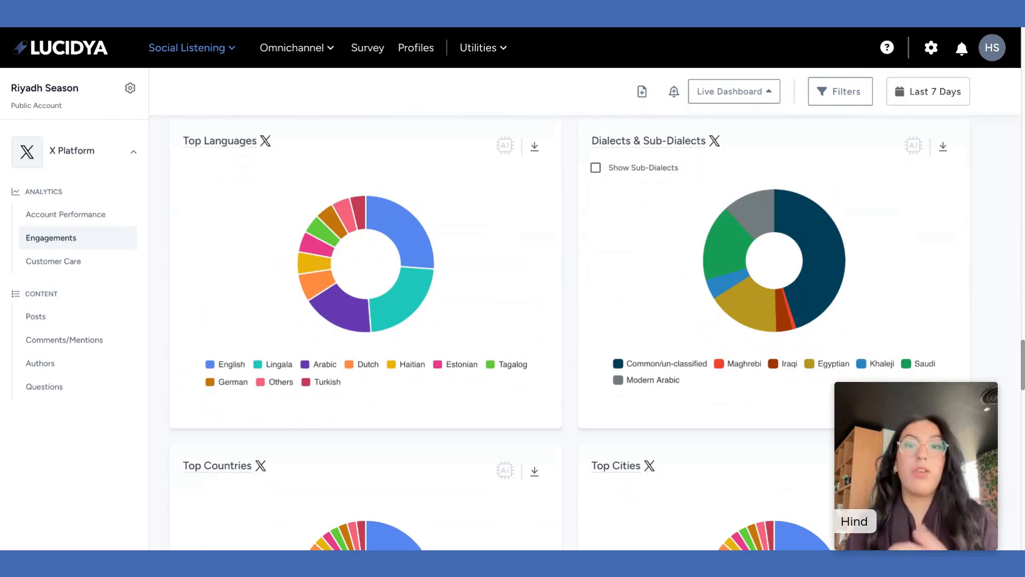
scroll(570, 331, "down", 10)
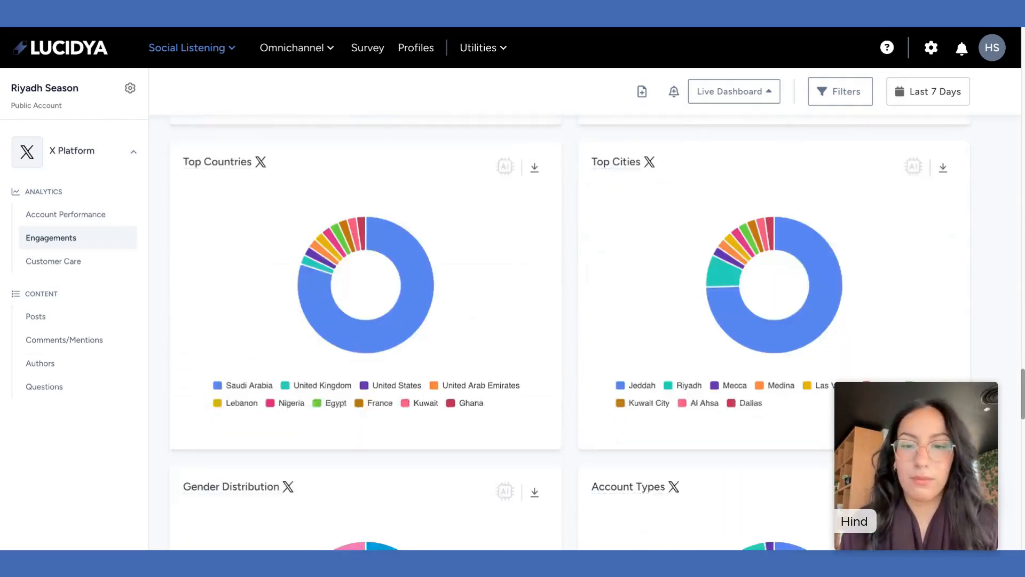
scroll(662, 251, "down", 8)
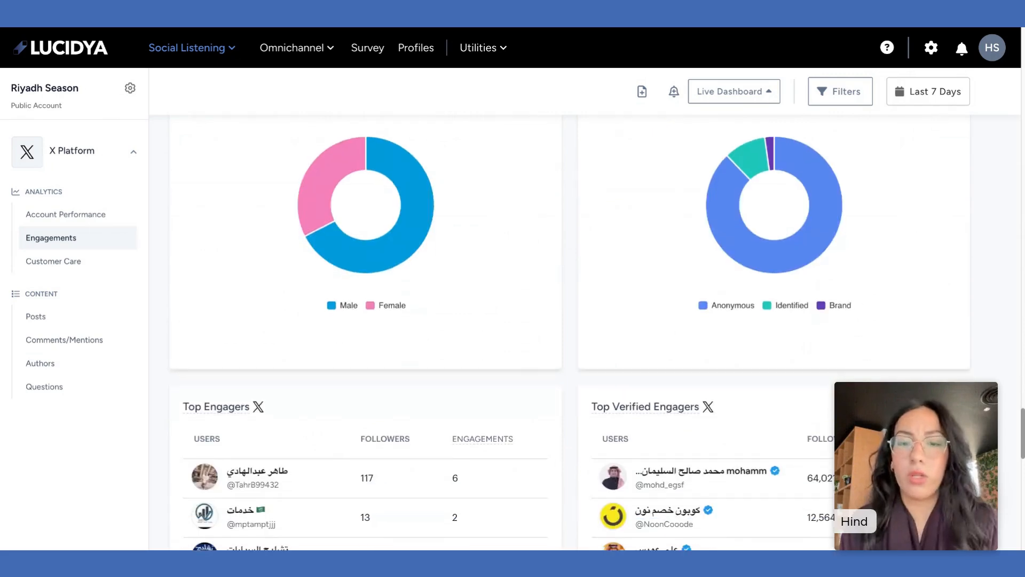
scroll(694, 257, "down", 1)
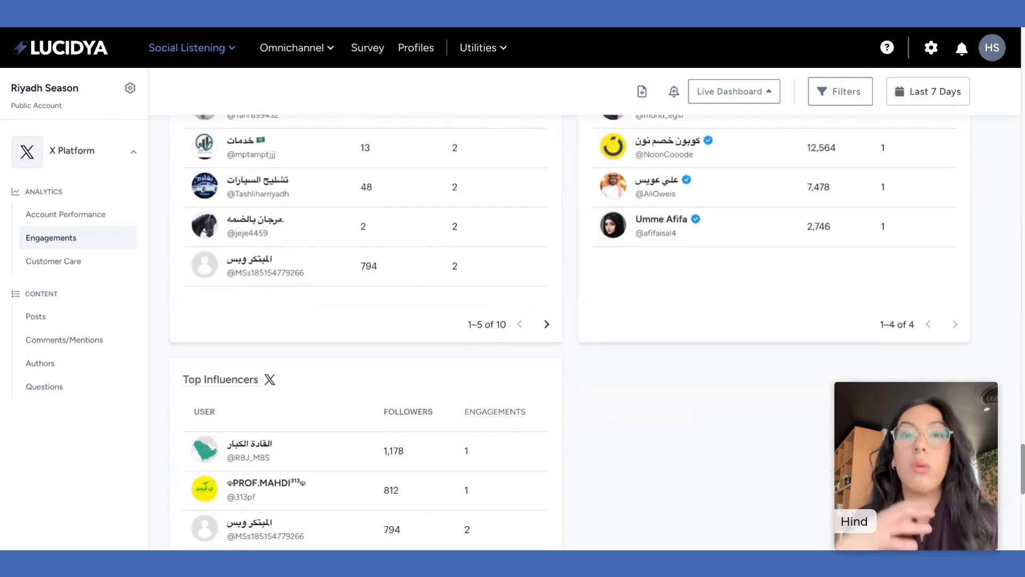
Check the export options for the Engagements page and dismiss them.
scroll(703, 262, "up", 20)
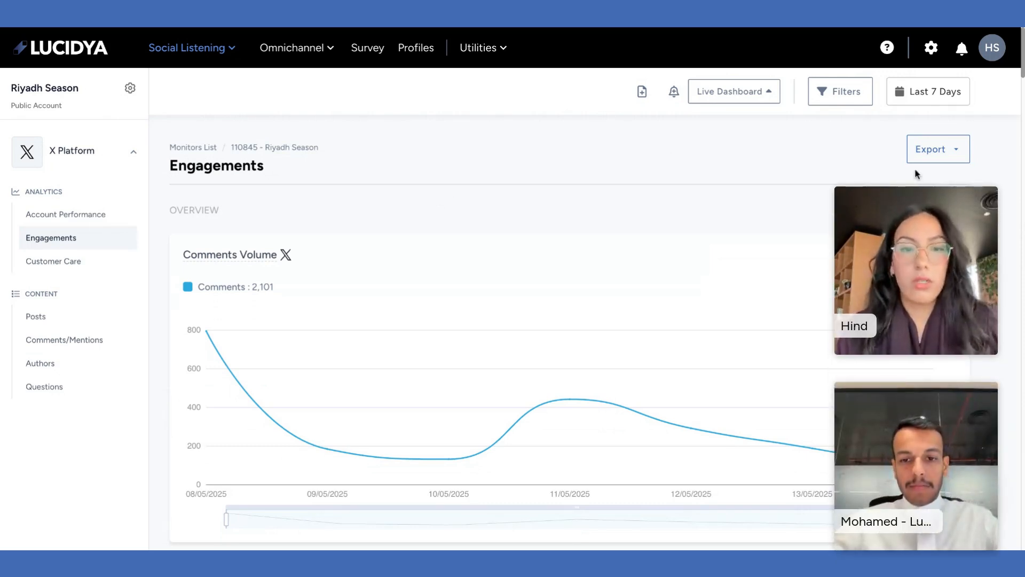
left_click(956, 149)
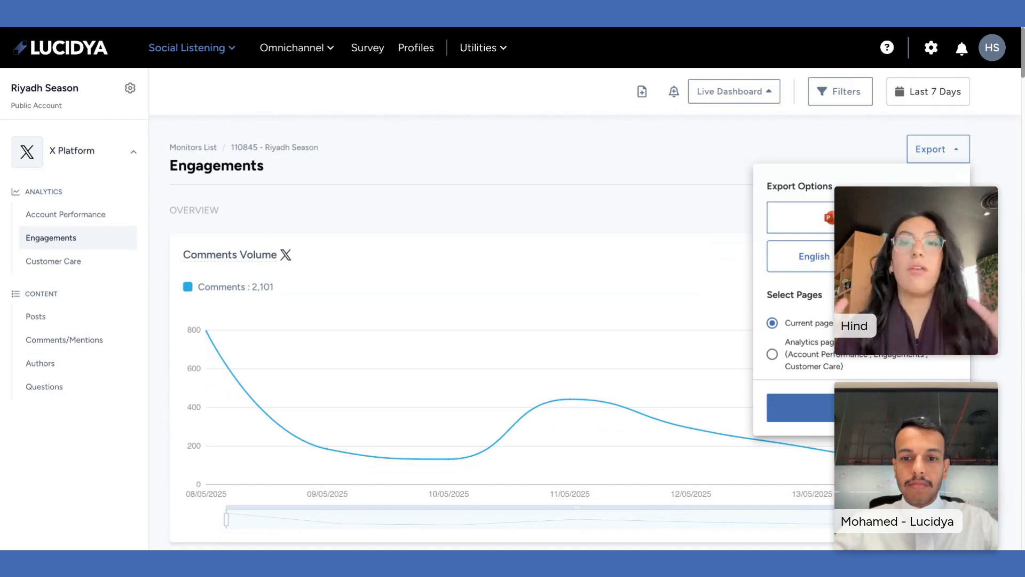
left_click(670, 212)
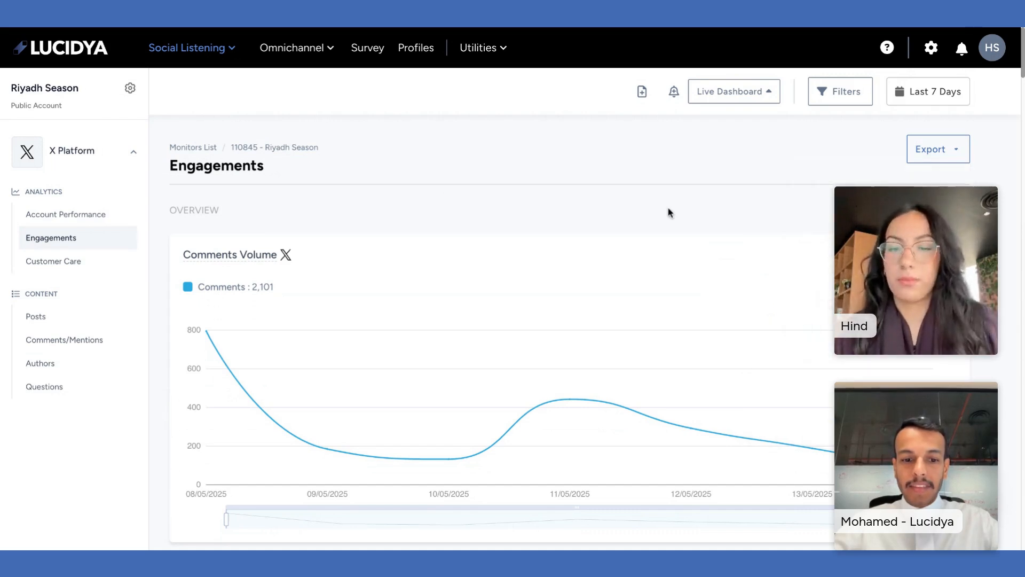
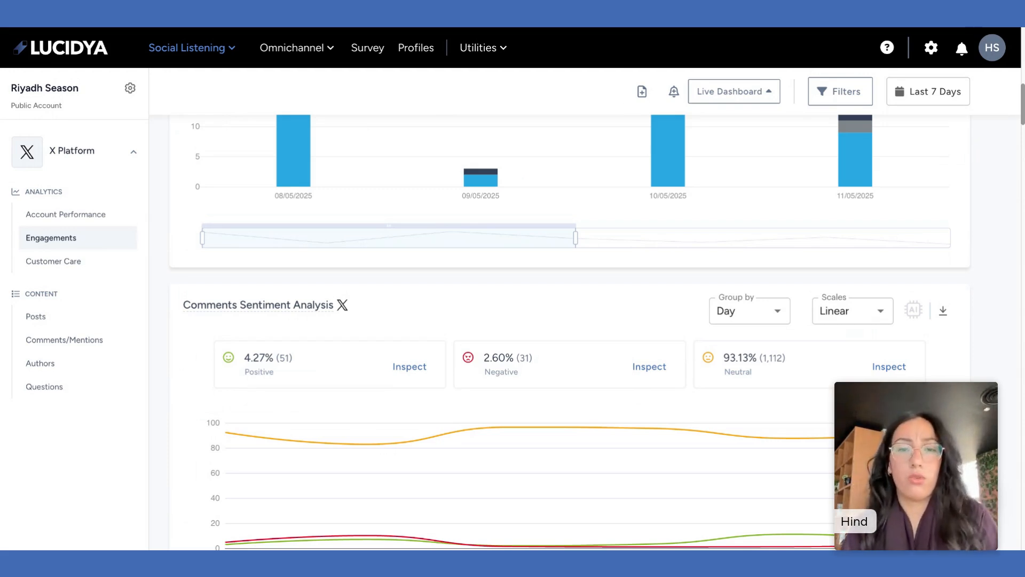
Start a new live dashboard from the Engagements page, name it Riyadh Season and set its access to Public.
scroll(569, 331, "up", 12)
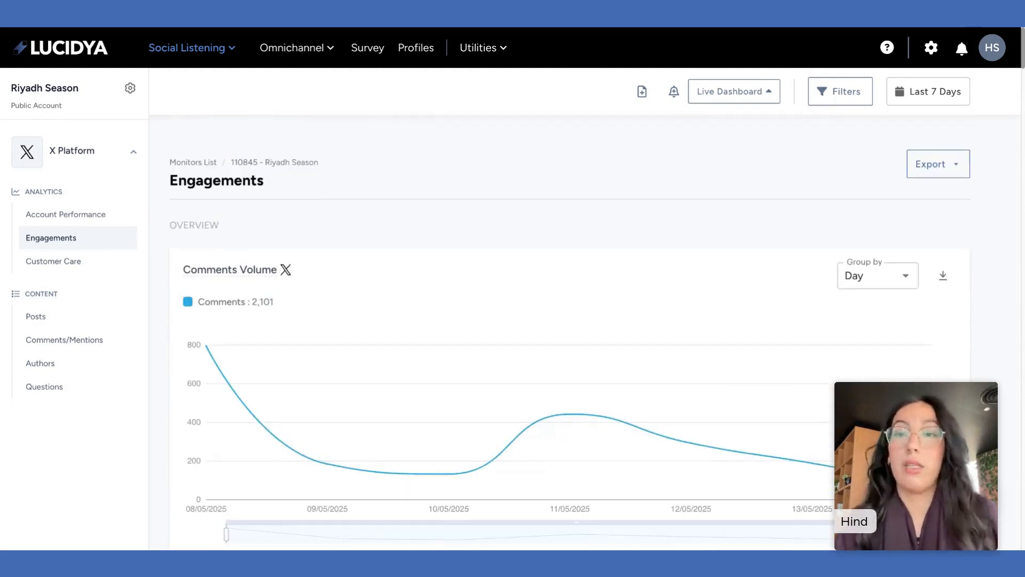
left_click(703, 93)
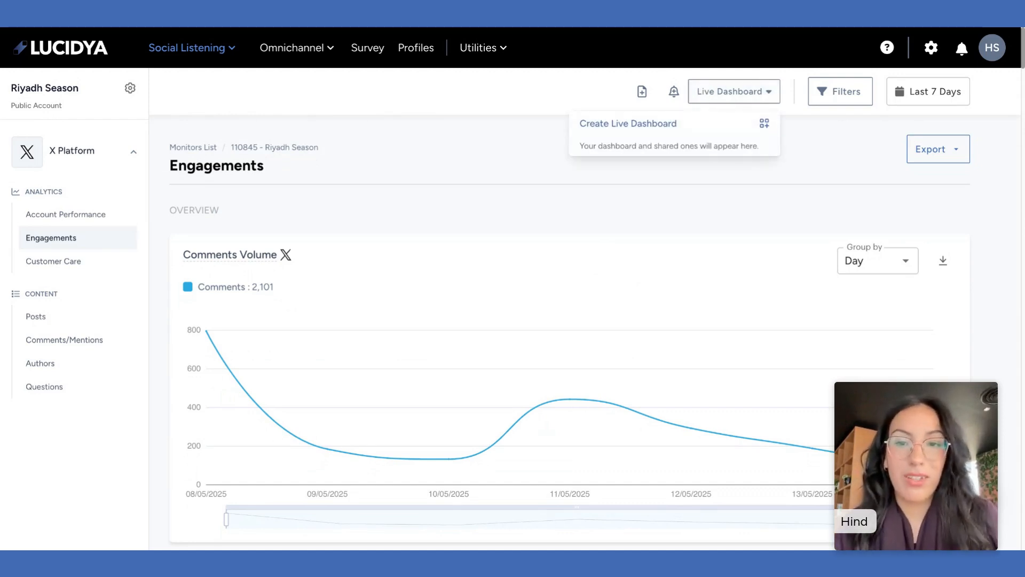
left_click(704, 126)
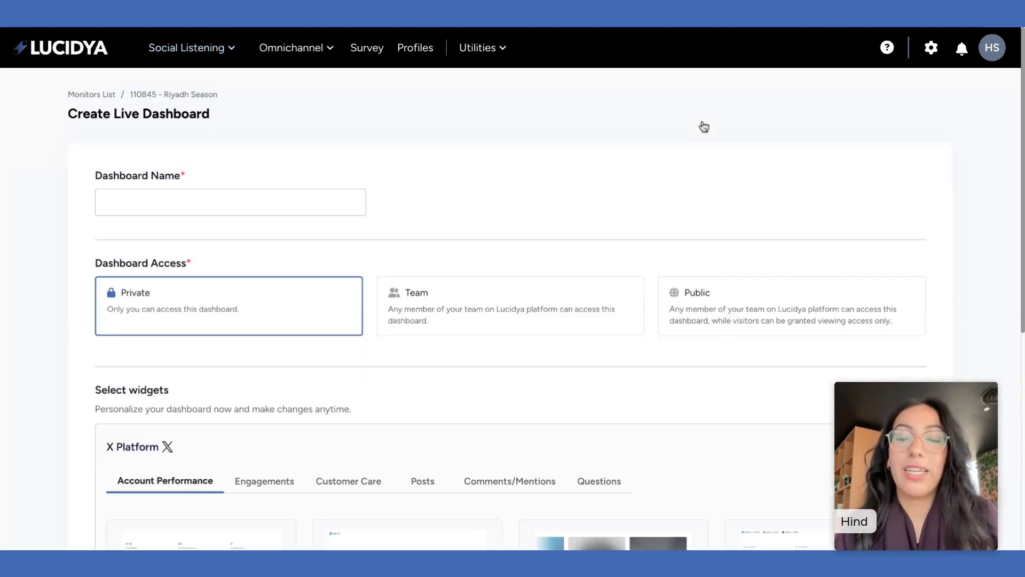
left_click(295, 208)
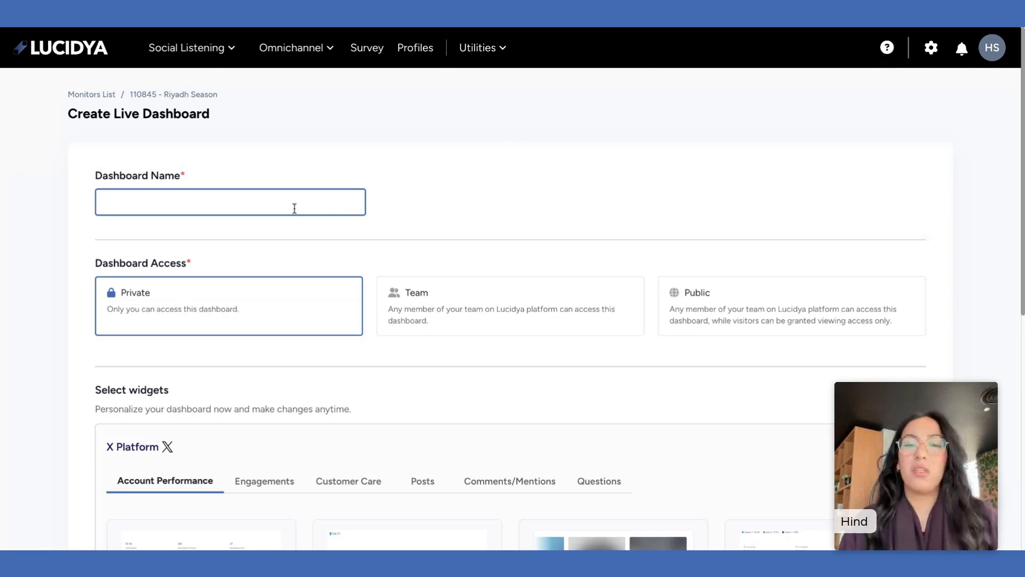
type("Riyadh E")
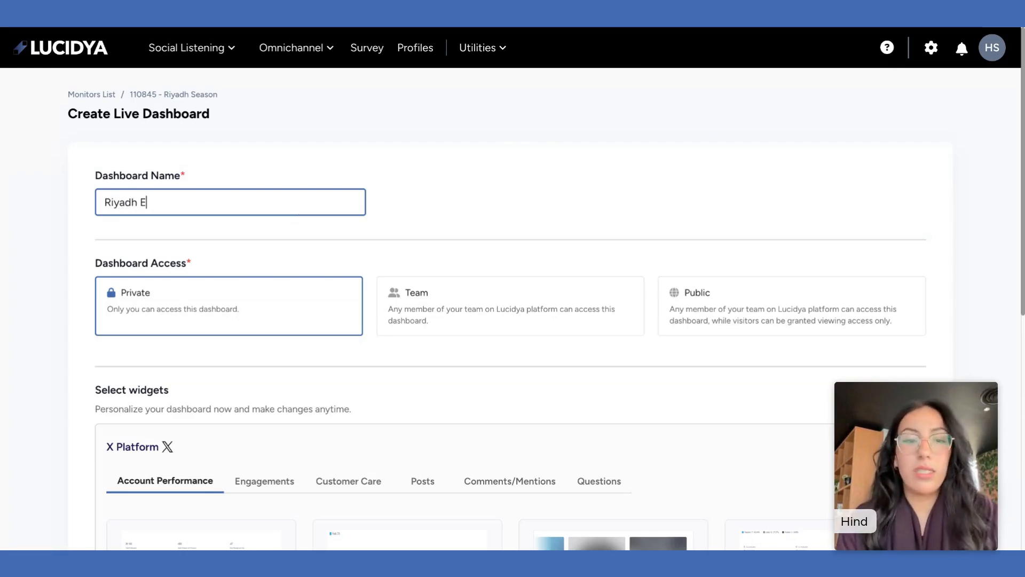
key("BackSpace")
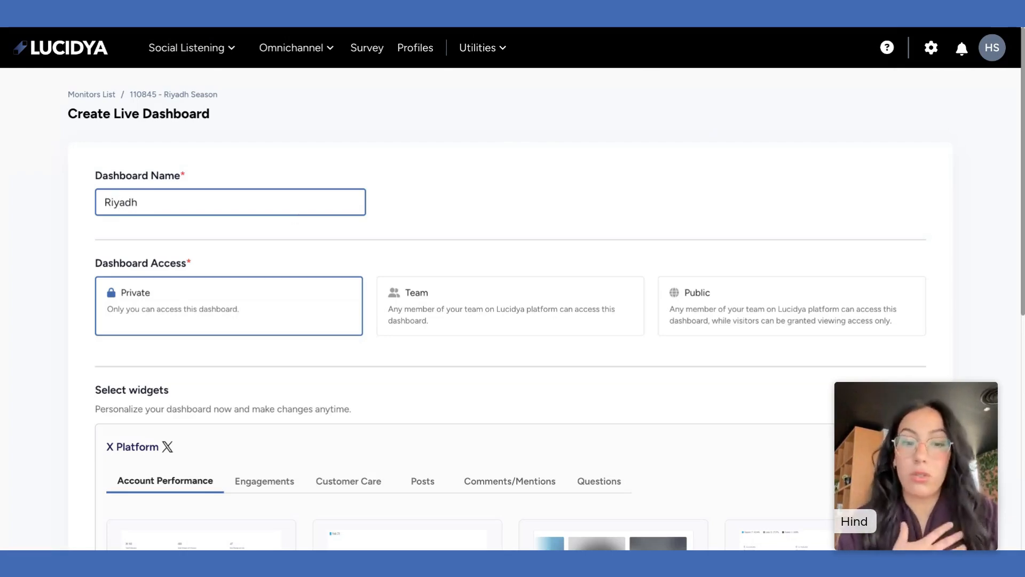
type("Season")
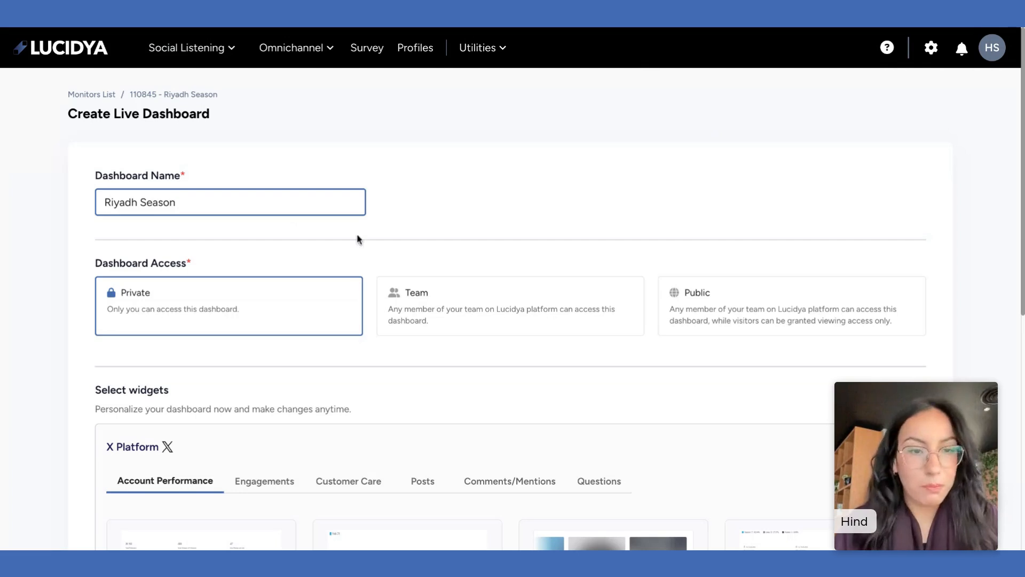
scroll(277, 230, "down", 1)
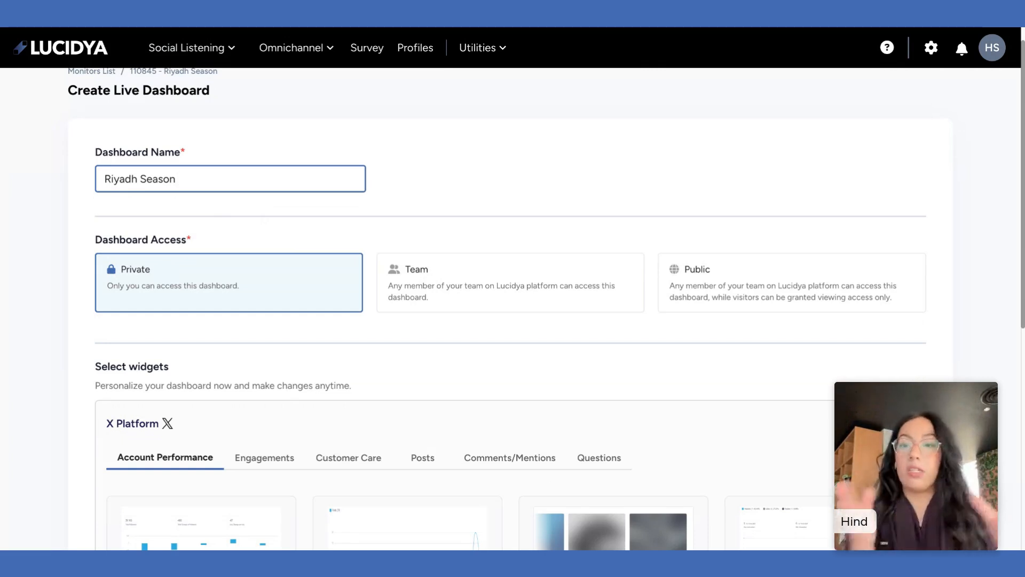
left_click(794, 299)
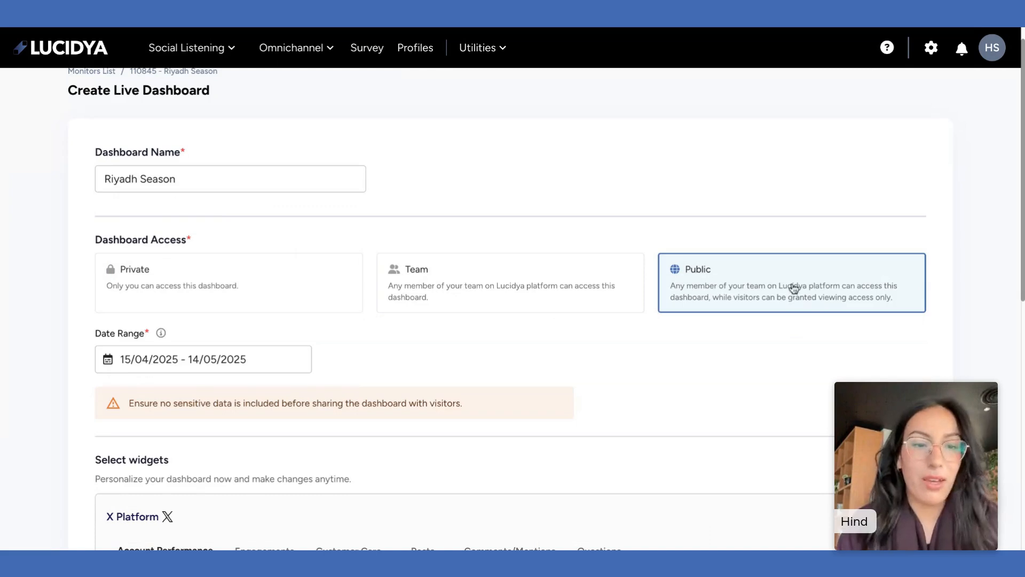
Review the Account Performance widgets available for the X Platform section of the dashboard.
scroll(793, 289, "down", 4)
scroll(793, 288, "down", 2)
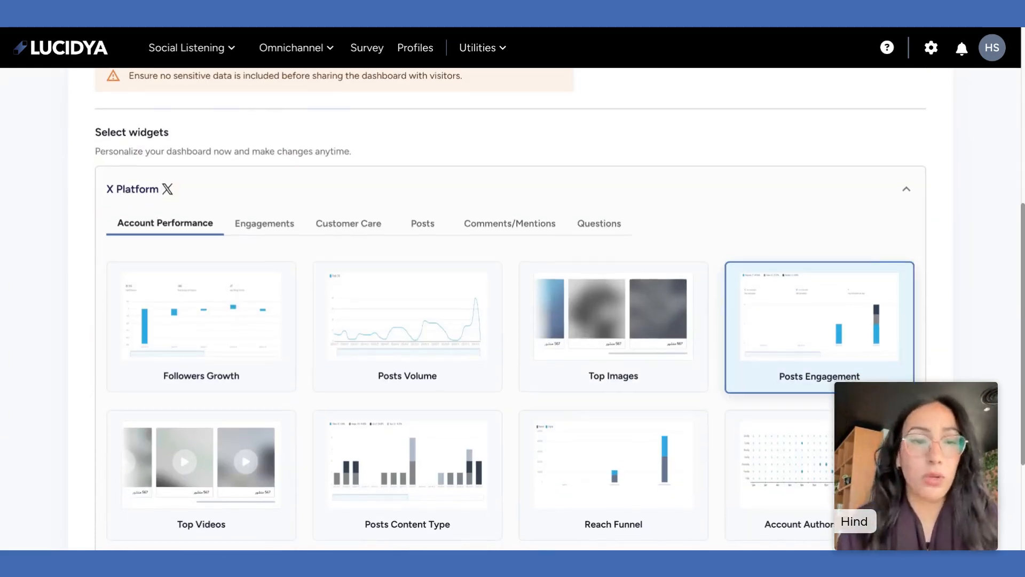
scroll(793, 288, "down", 1)
scroll(792, 288, "up", 2)
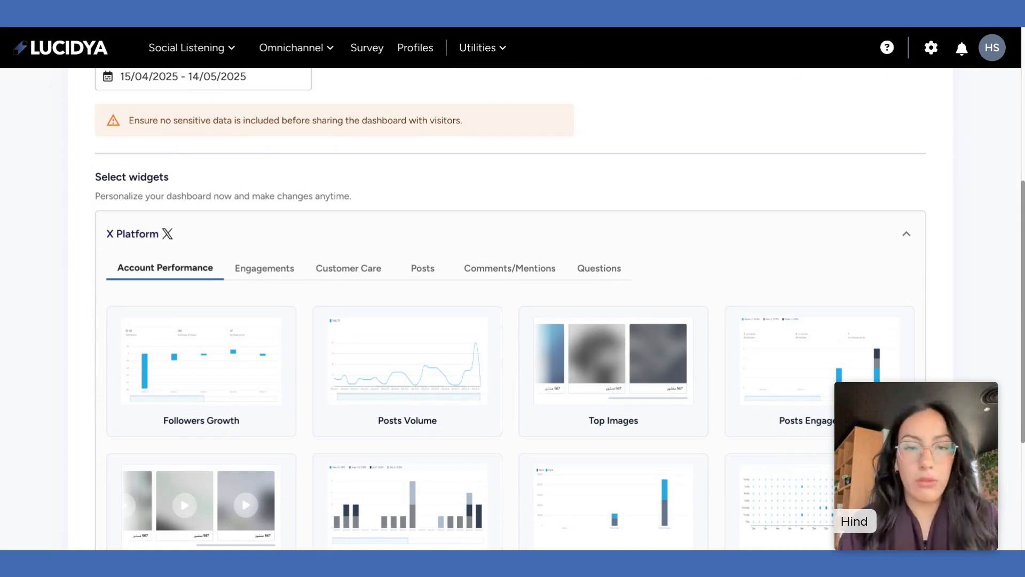
scroll(180, 495, "down", 2)
scroll(510, 299, "up", 1)
left_click(819, 283)
scroll(819, 283, "down", 1)
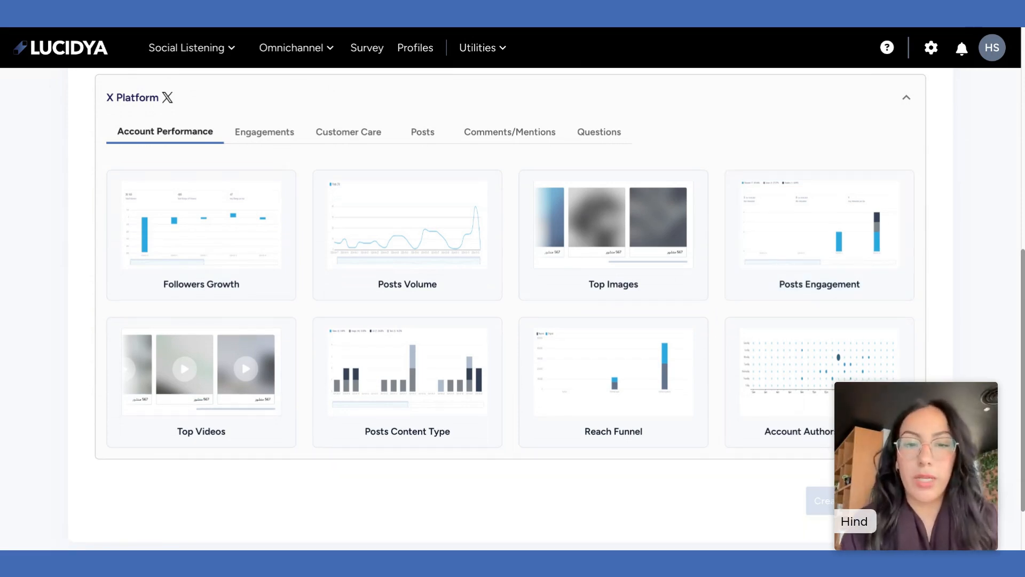
Select the Engagements widgets Comments Sentiment Analysis, Comments Volume, Comments Top Hashtags, Top Verified Engagers and Top Comment or Mentions.
left_click(264, 132)
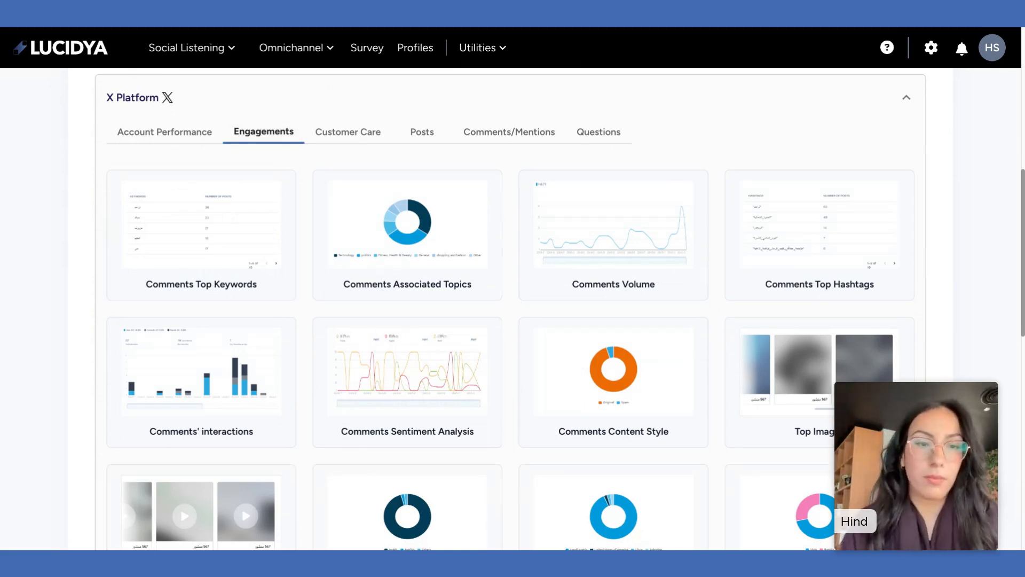
scroll(363, 299, "down", 1)
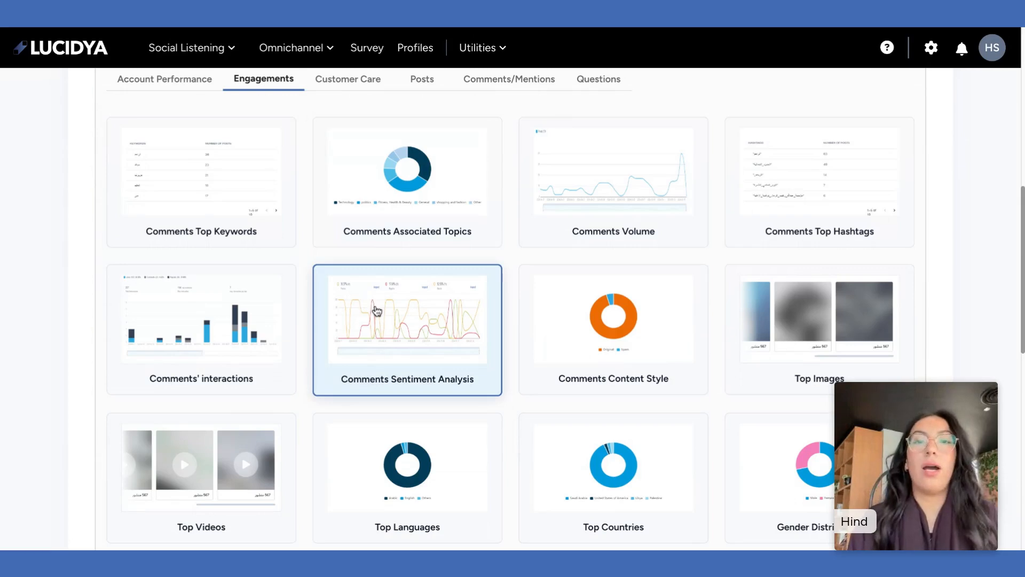
left_click(377, 310)
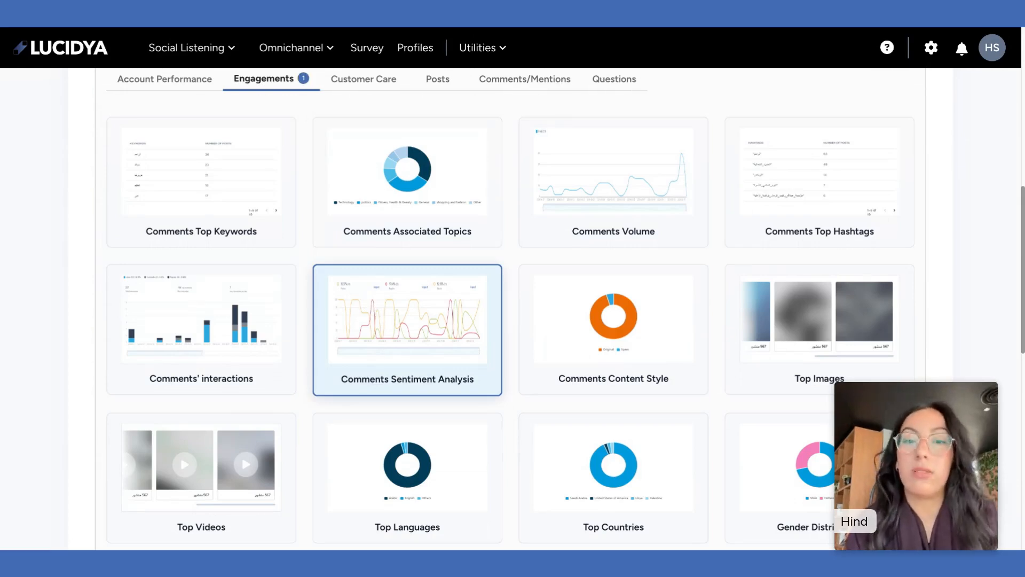
scroll(550, 288, "down", 1)
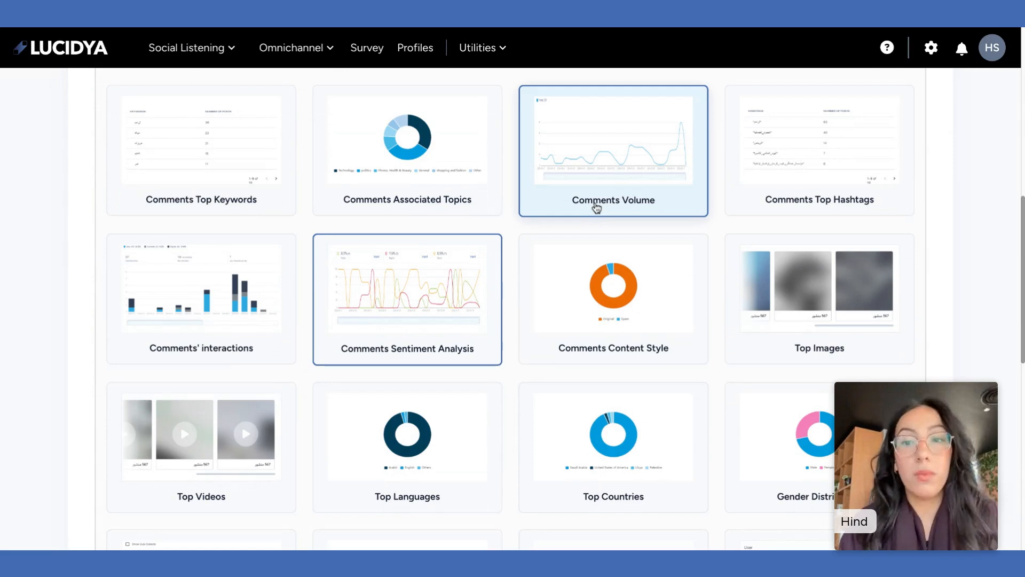
left_click(597, 207)
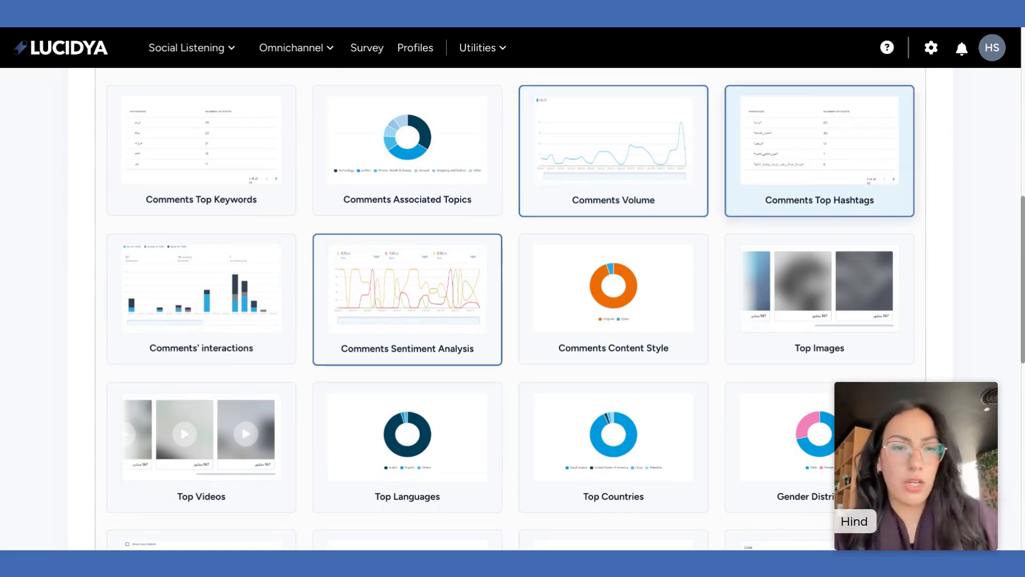
scroll(819, 160, "down", 8)
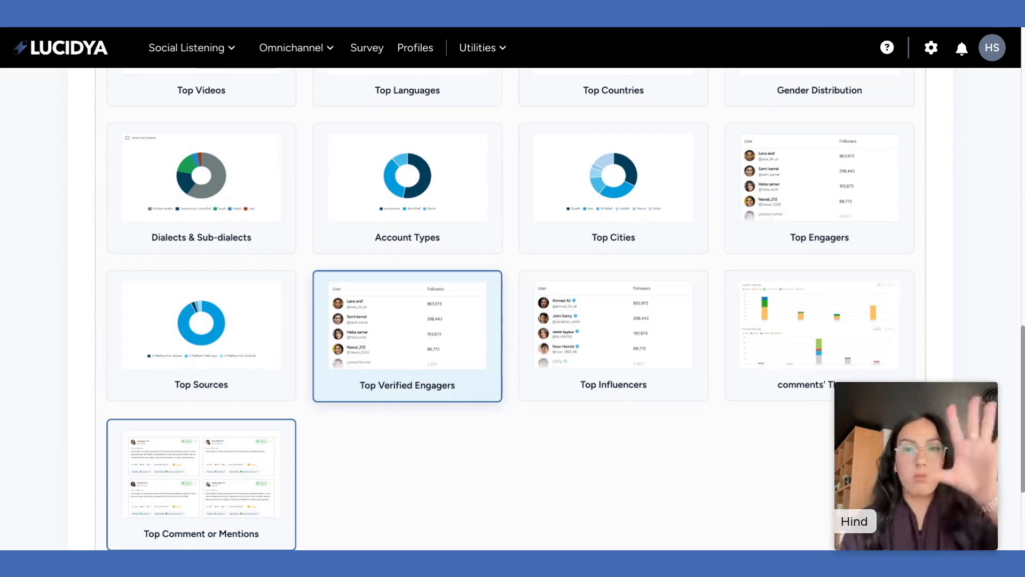
left_click(407, 335)
scroll(518, 360, "down", 3)
scroll(519, 360, "up", 3)
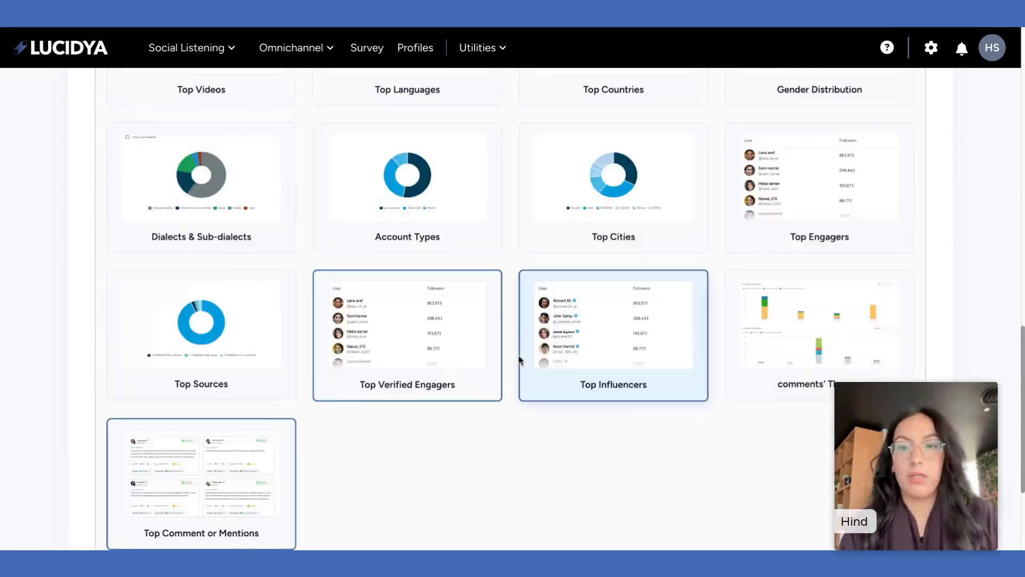
Look through the available Customer Care, Posts, Comments/Mentions and Questions widgets.
scroll(518, 360, "up", 10)
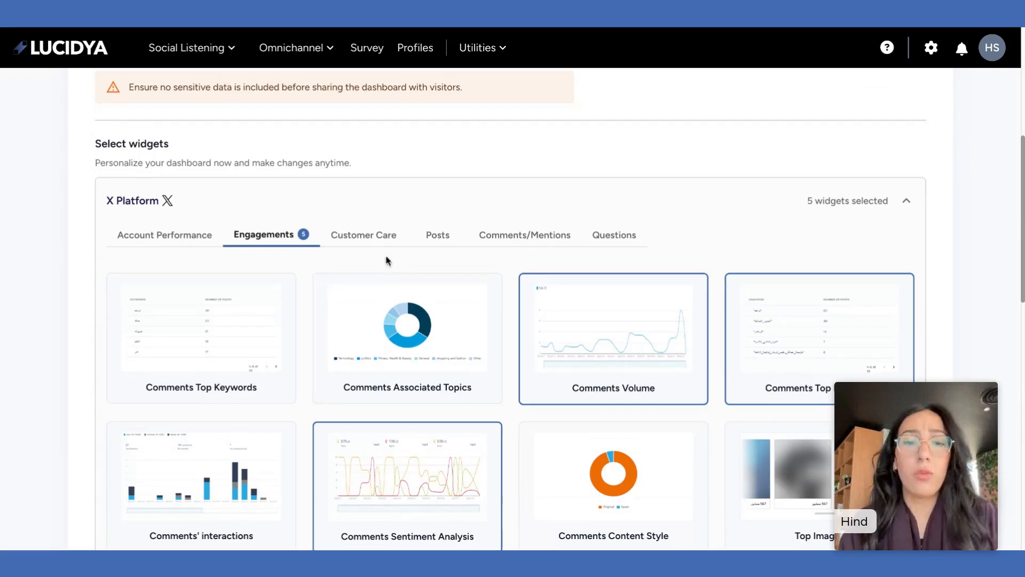
left_click(376, 236)
left_click(447, 242)
left_click(493, 244)
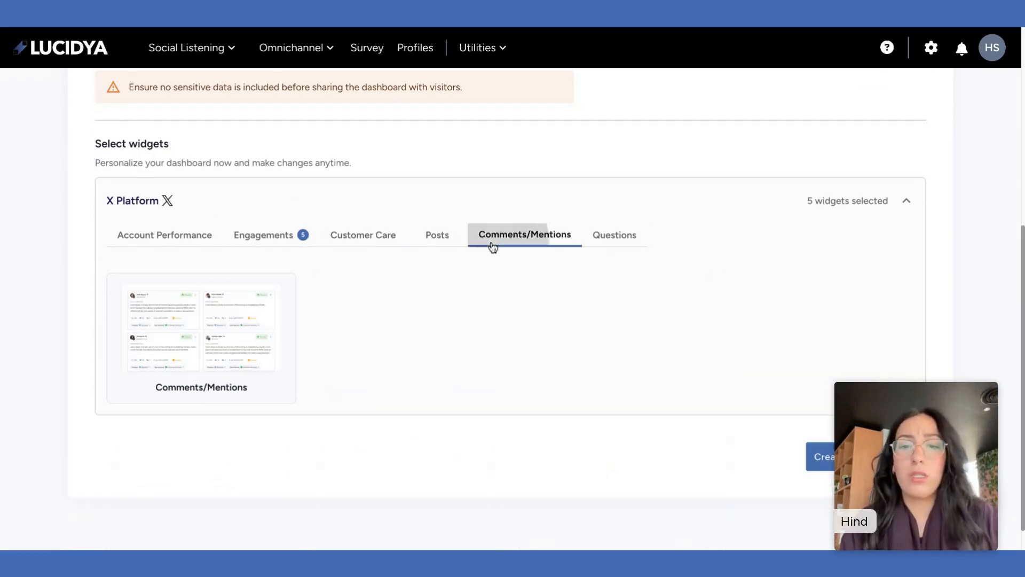
left_click(601, 247)
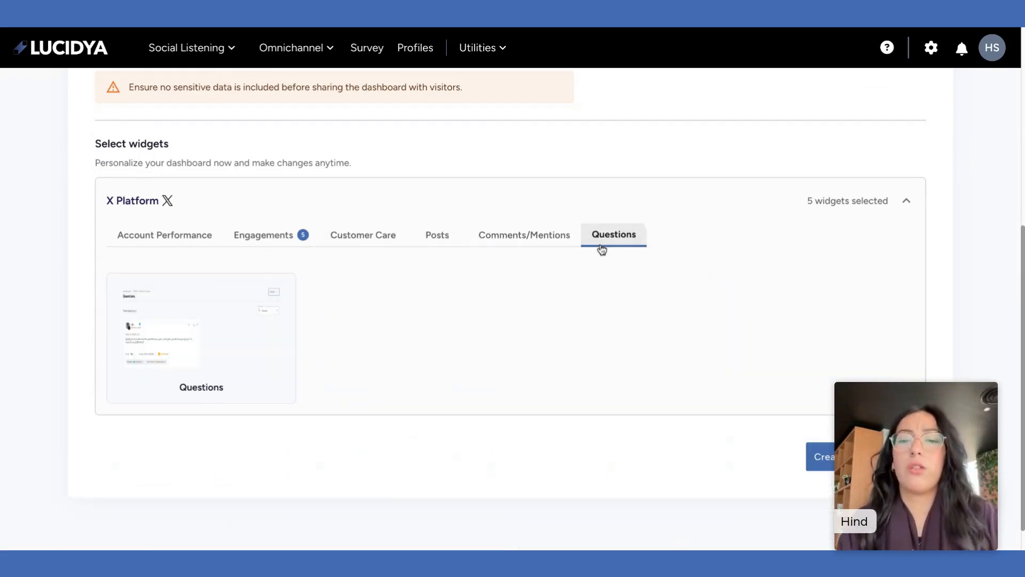
Recheck the selected Engagements widgets and create the live dashboard.
left_click(279, 235)
scroll(443, 368, "down", 10)
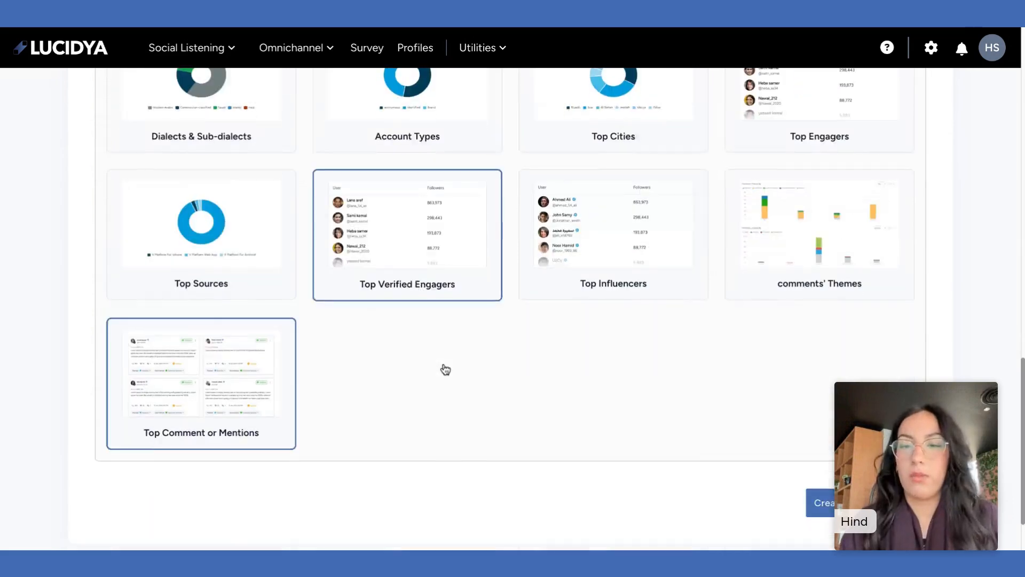
scroll(446, 370, "down", 1)
left_click(860, 481)
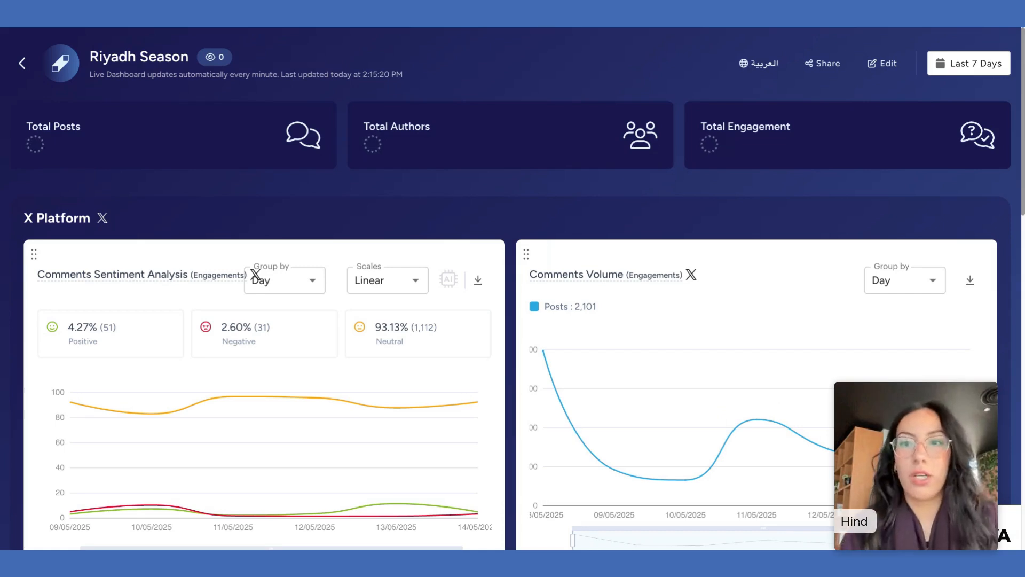
Preview the live dashboard in Arabic and switch it back to English.
left_click(772, 65)
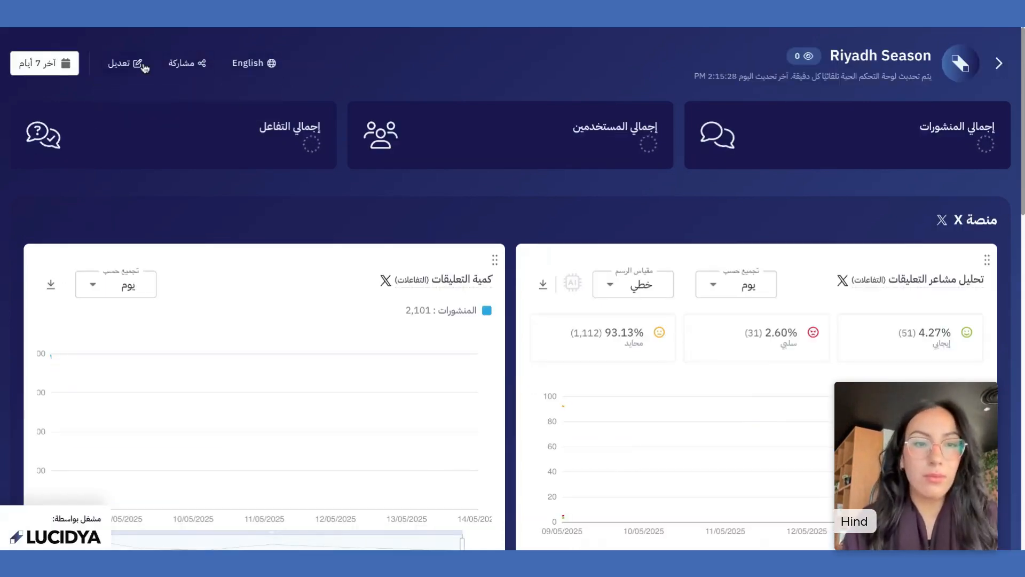
left_click(251, 63)
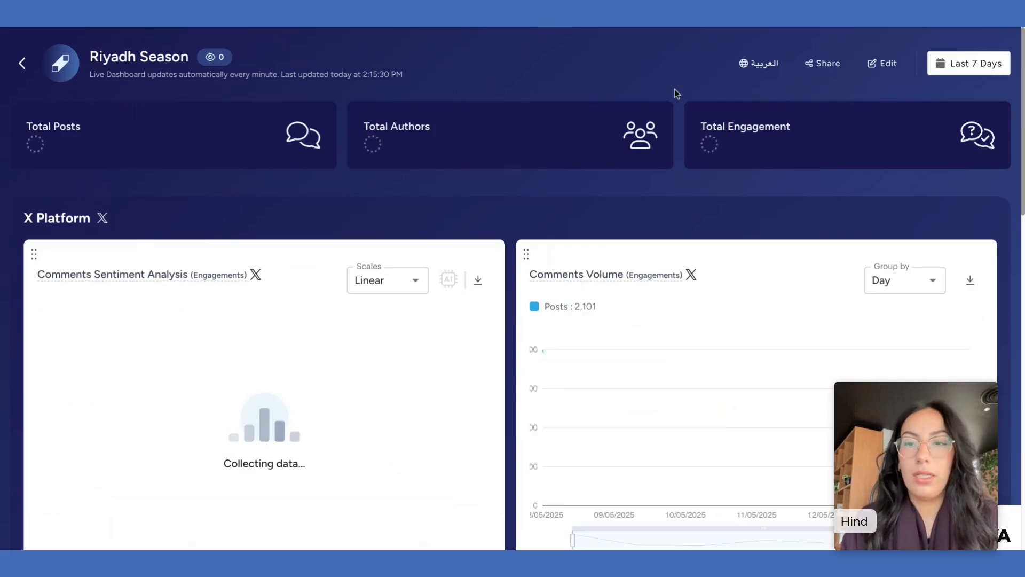
Copy the live dashboard's public link from the sharing options and close them.
left_click(842, 64)
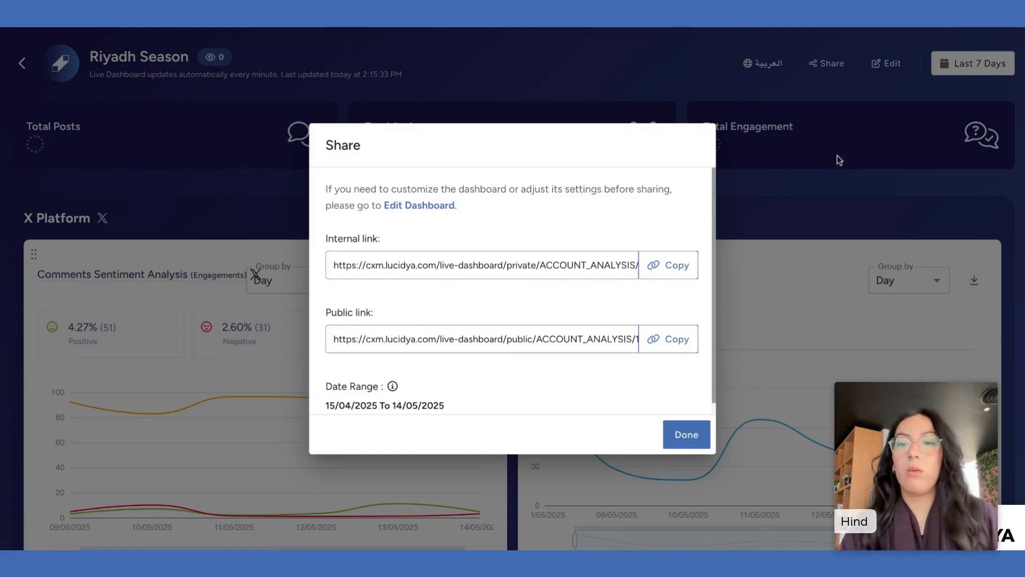
left_click(662, 342)
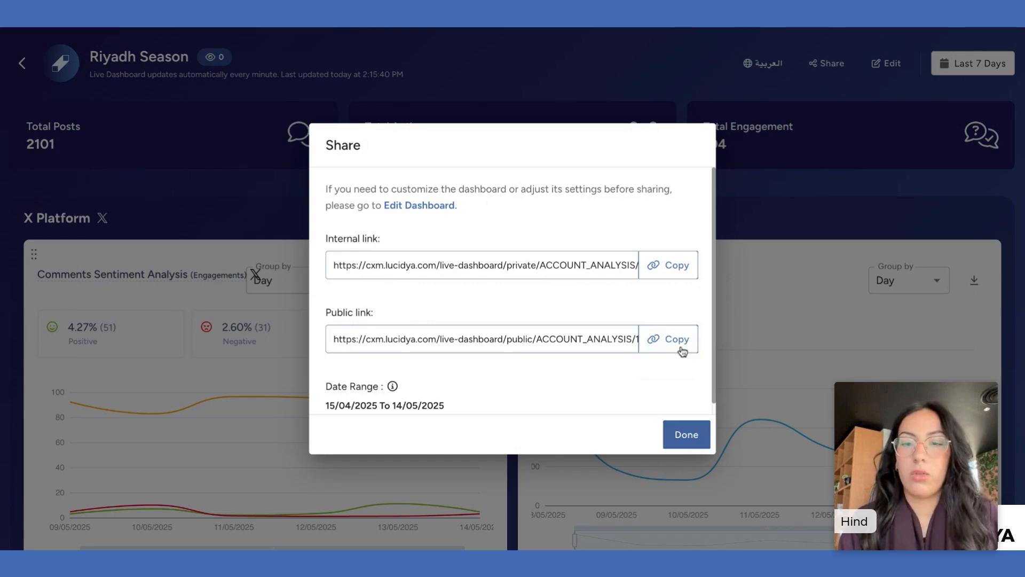
left_click(688, 433)
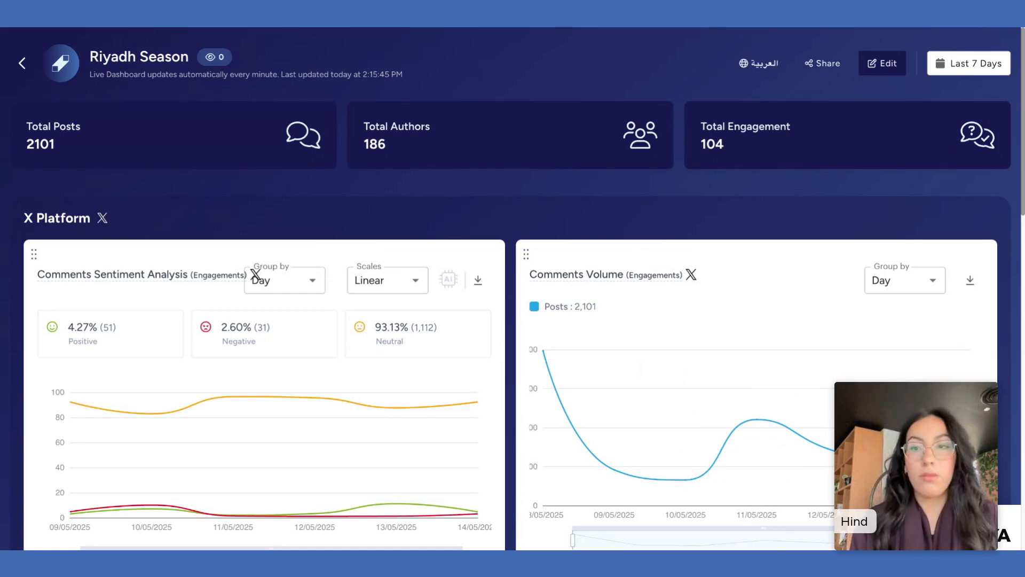
Try the Last 30 Days preset in the dashboard's date range, but apply Last 7 Days instead.
left_click(943, 63)
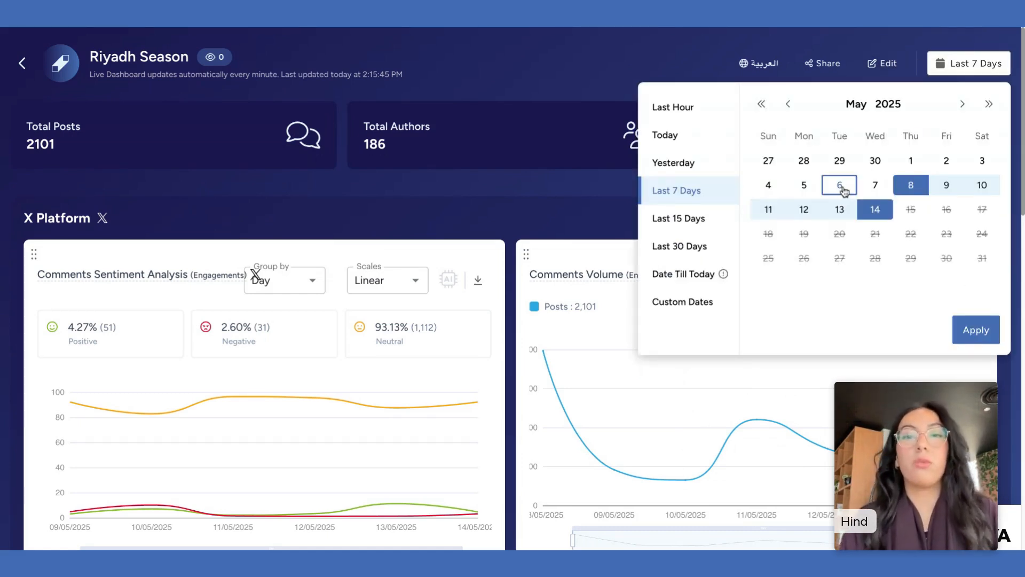
left_click(715, 244)
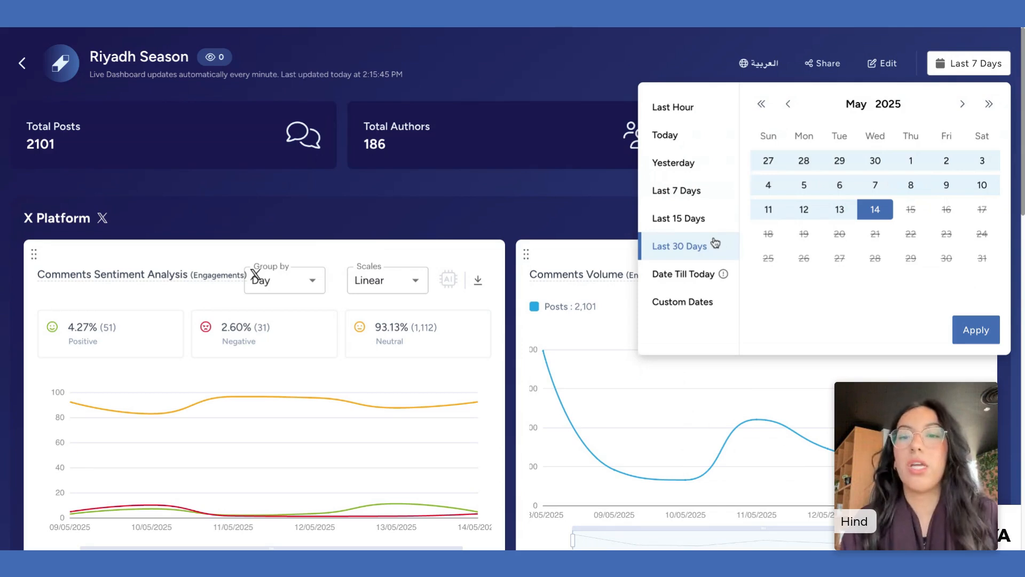
left_click(716, 189)
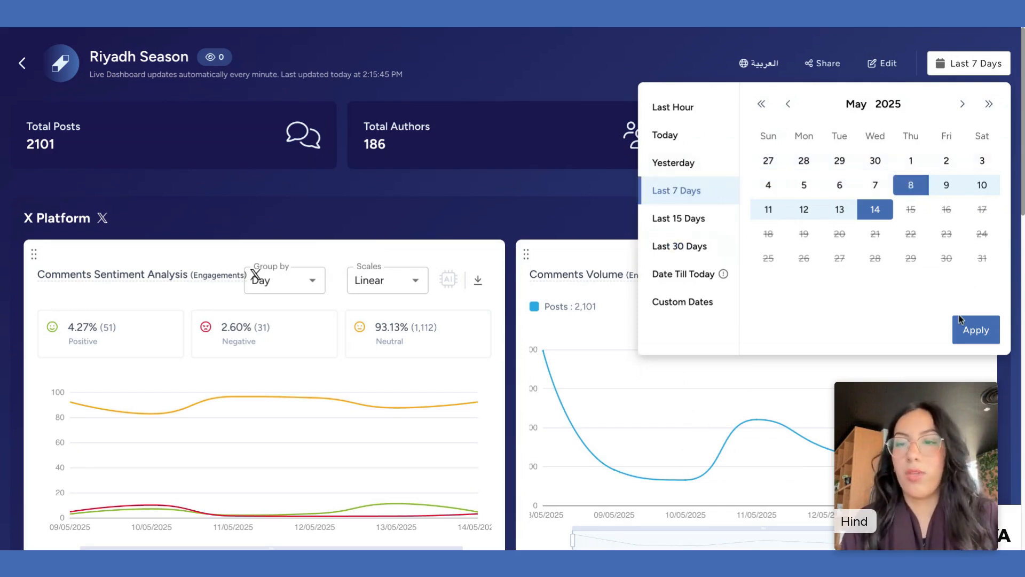
left_click(979, 339)
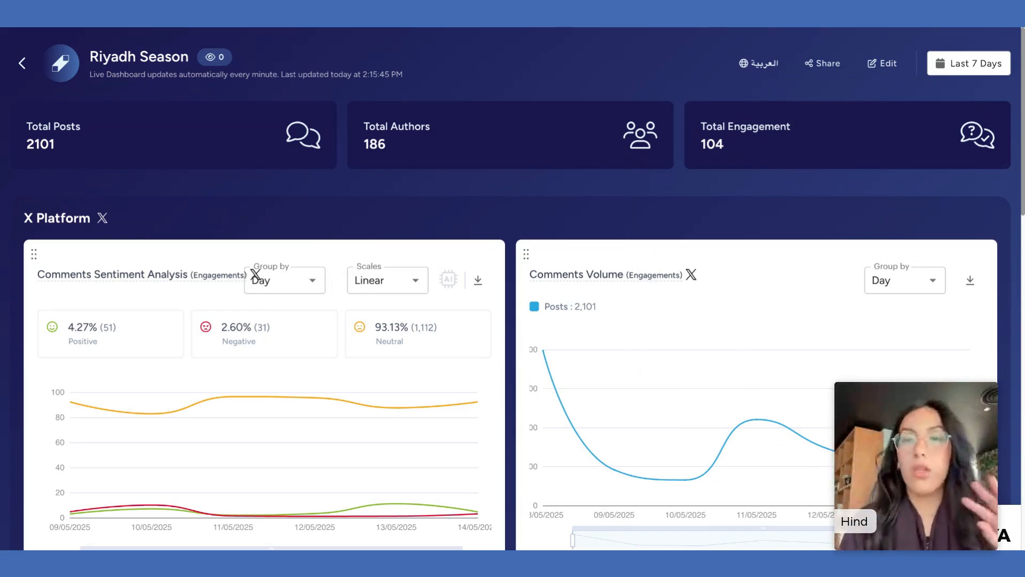
Move the Top Verified Engagers widget to the first position in the X Platform section, ahead of Comments Sentiment Analysis.
scroll(591, 350, "down", 3)
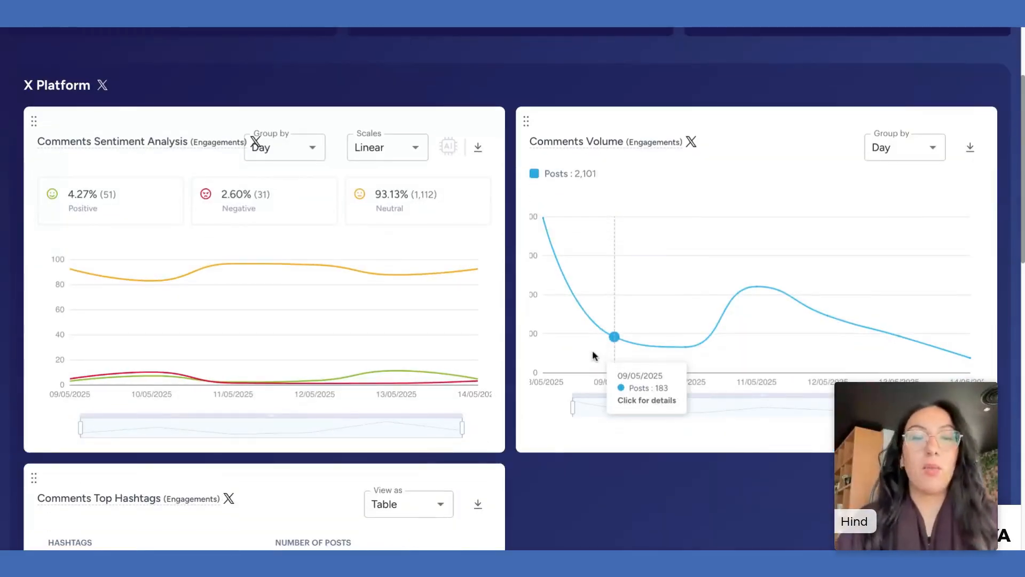
scroll(571, 255, "down", 6)
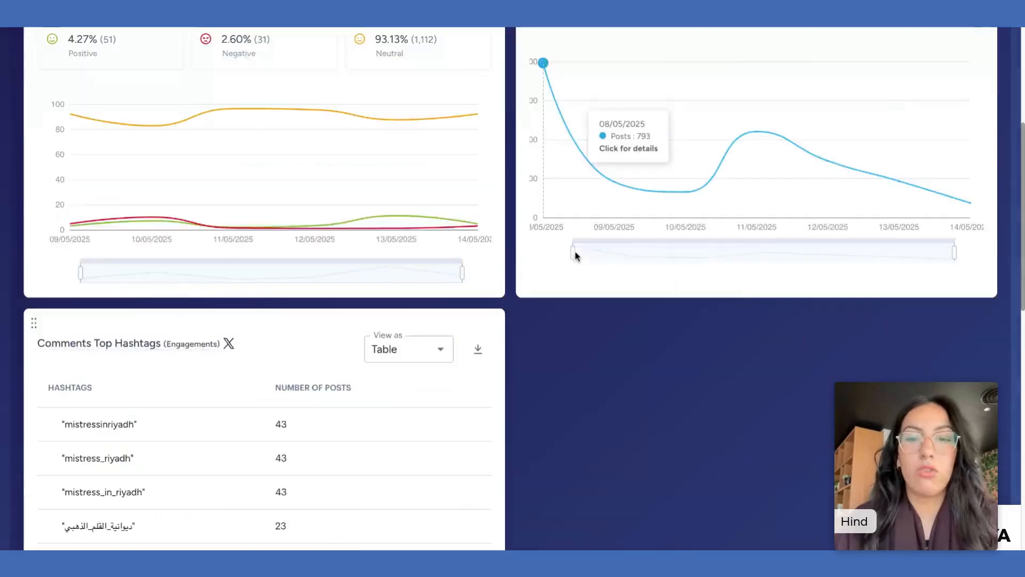
scroll(563, 258, "down", 8)
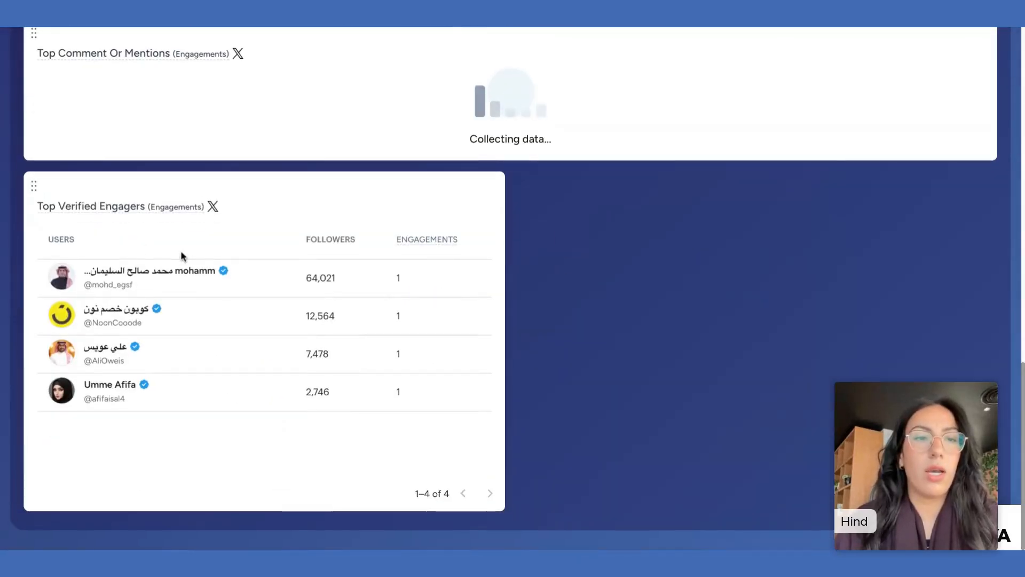
scroll(183, 257, "up", 1)
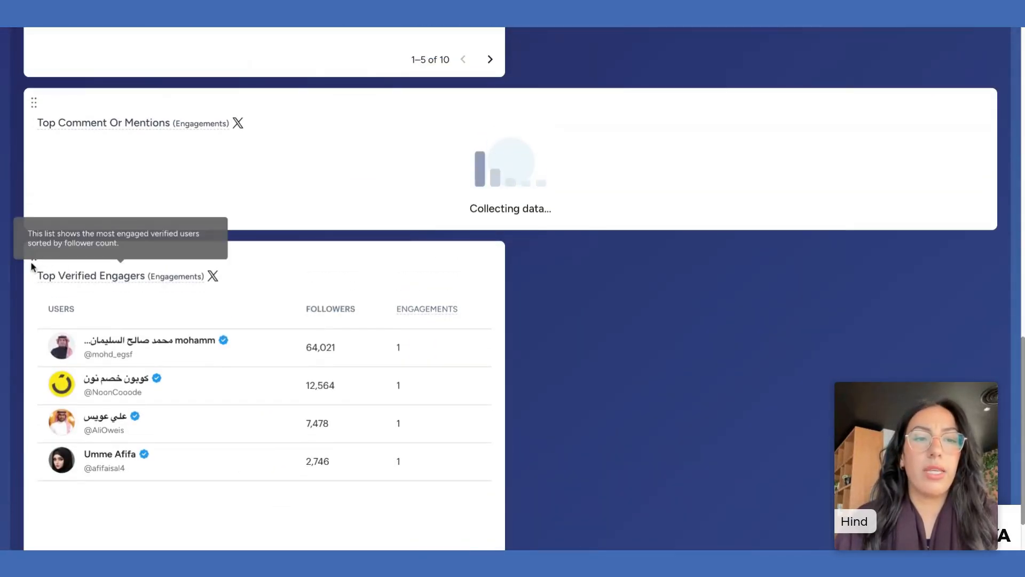
scroll(424, 286, "down", 1)
left_click_drag(33, 186, 160, 30)
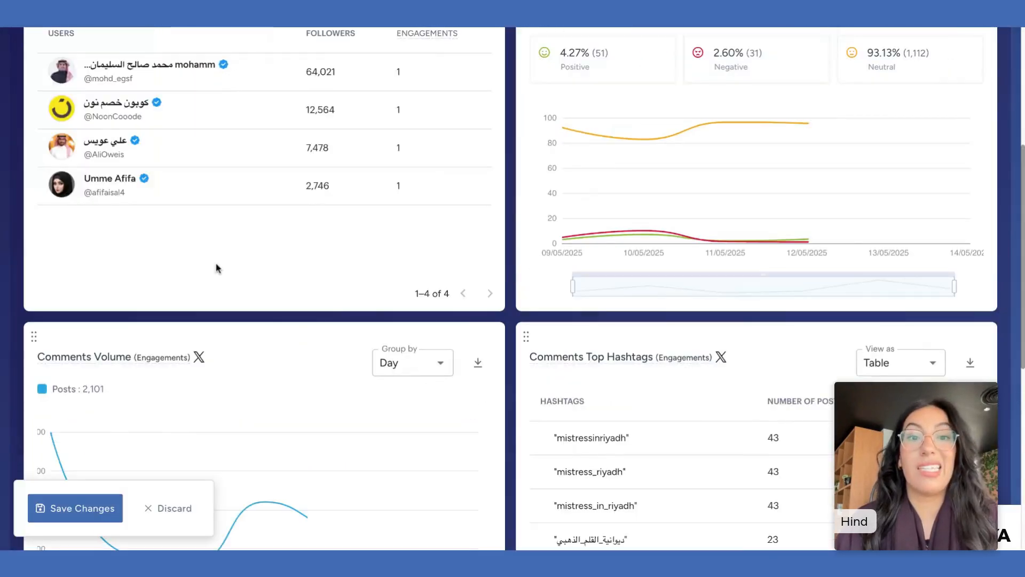
Review the rearranged X Platform widgets and save the dashboard's layout changes.
scroll(216, 267, "up", 5)
scroll(216, 268, "down", 3)
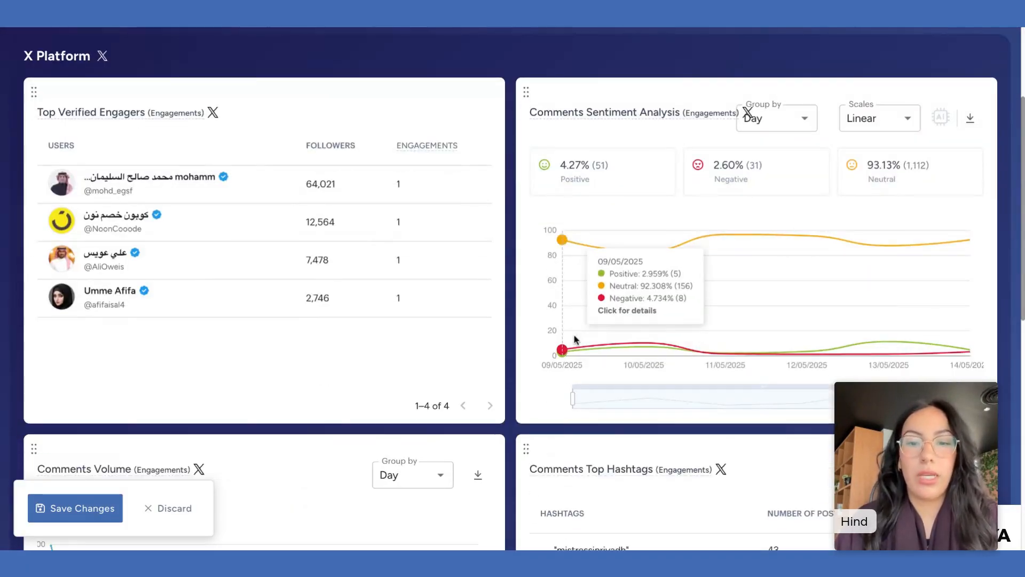
scroll(574, 338, "up", 3)
scroll(572, 395, "down", 8)
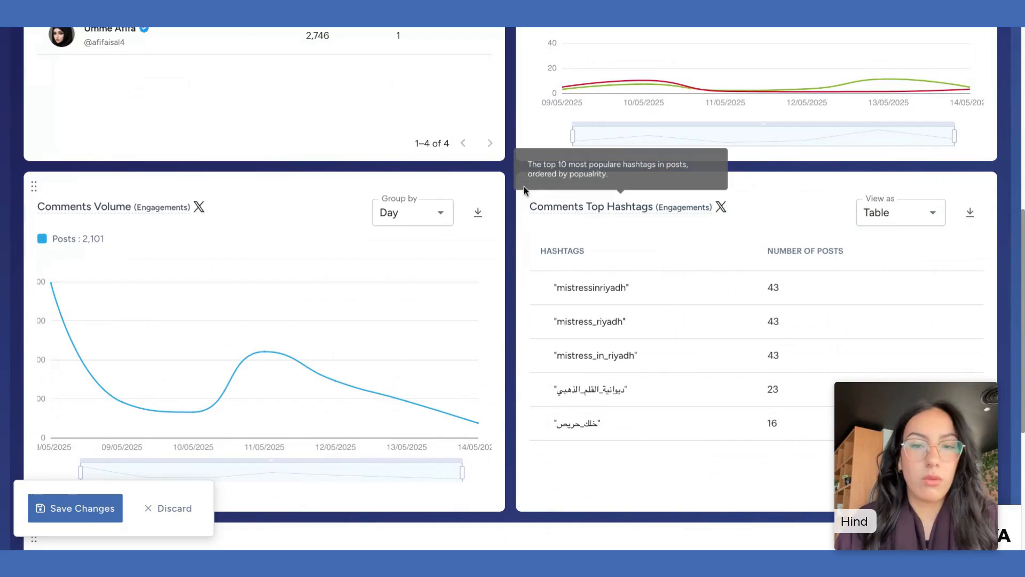
scroll(392, 352, "up", 8)
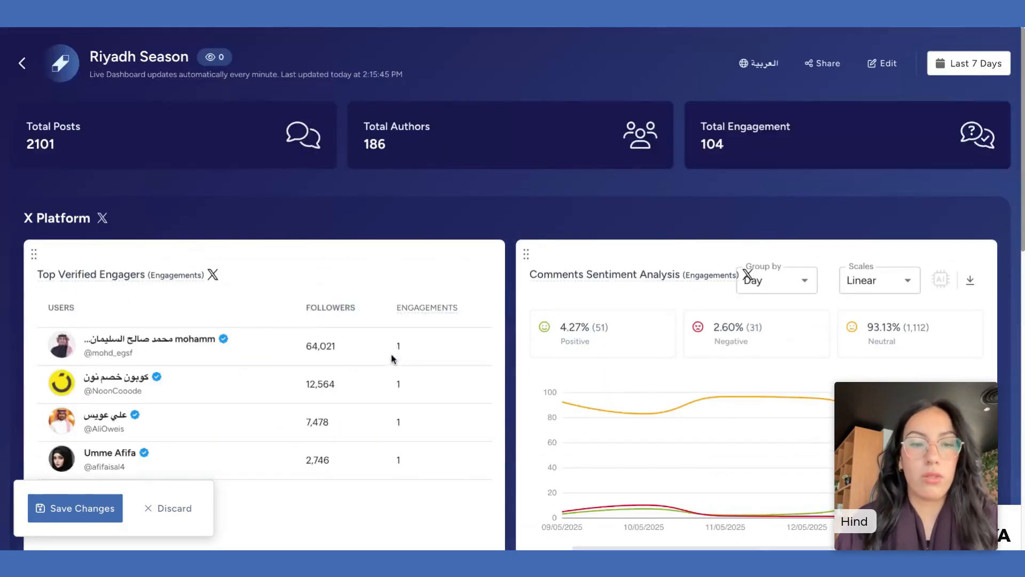
scroll(337, 373, "down", 2)
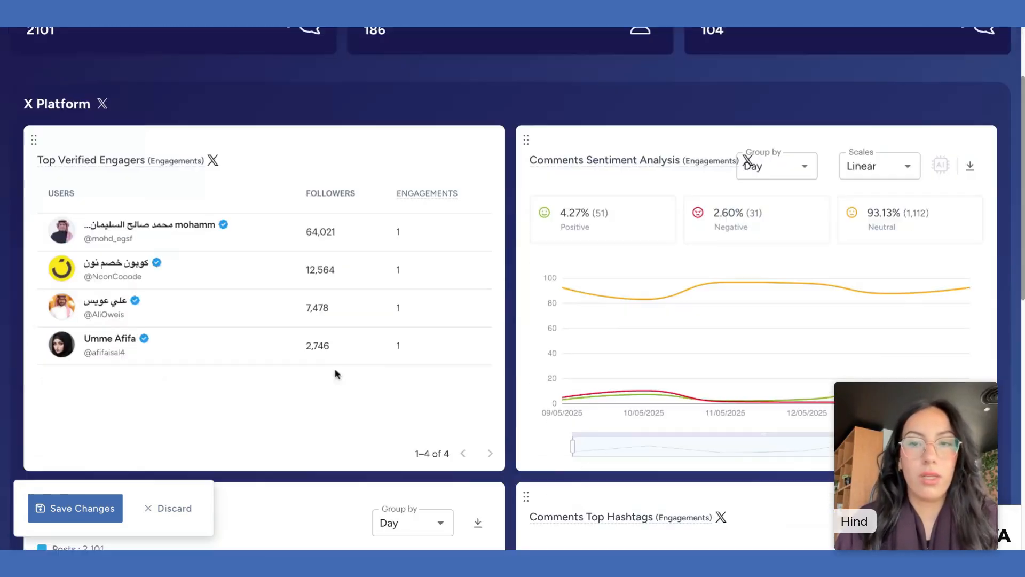
left_click(40, 506)
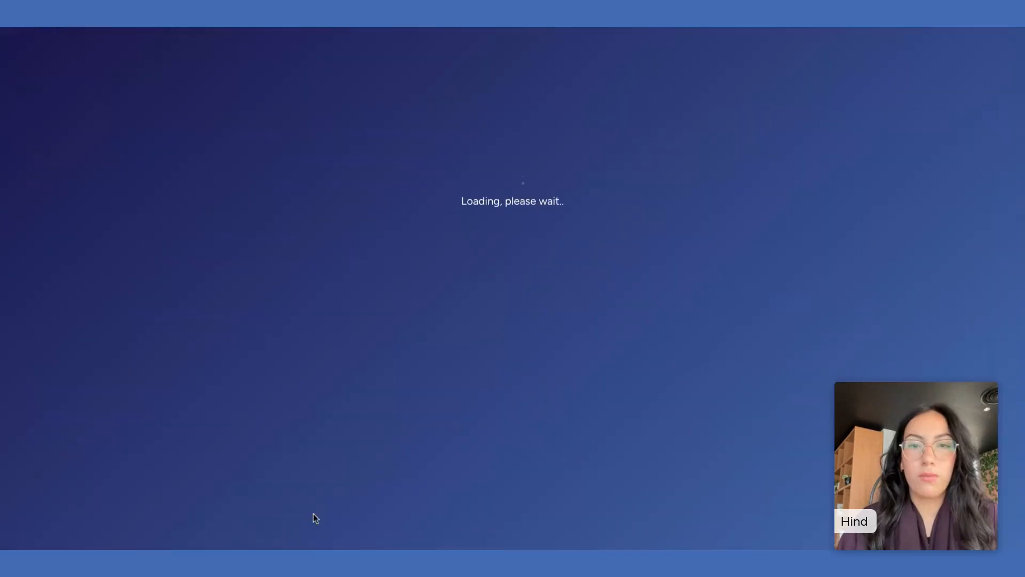